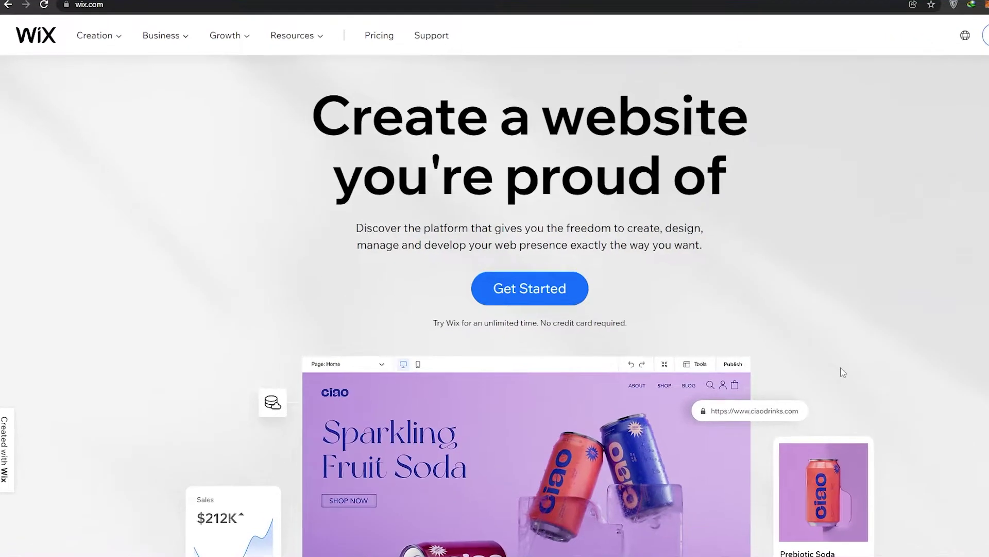
- Scroll down and back up the wix.com home page
scroll(583, 382, "down", 6)
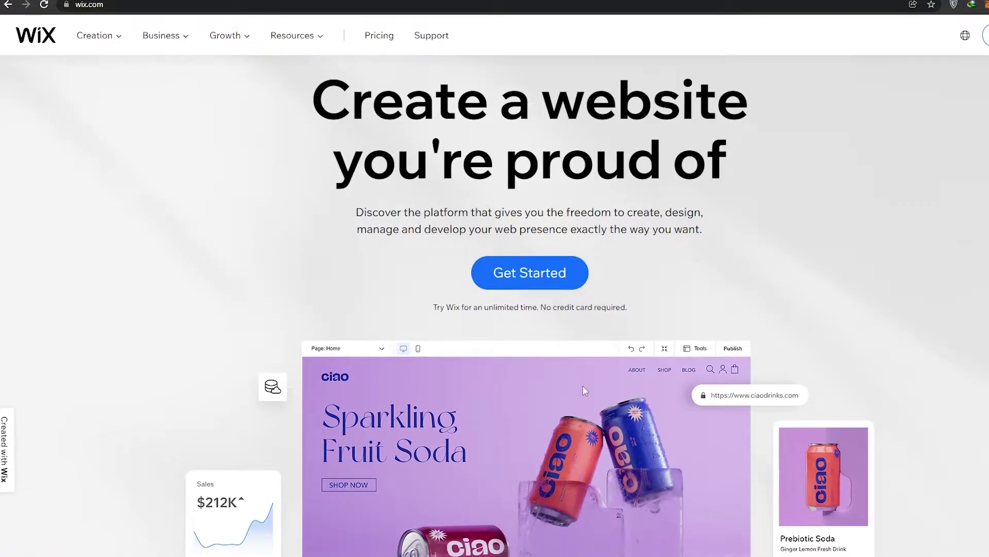
scroll(567, 412, "up", 6)
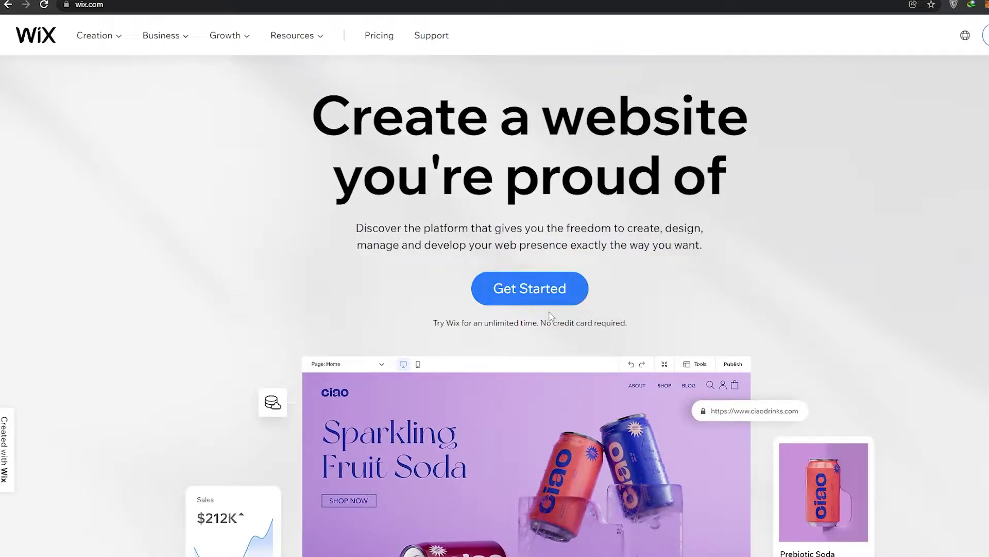
scroll(549, 315, "down", 1)
scroll(545, 318, "up", 1)
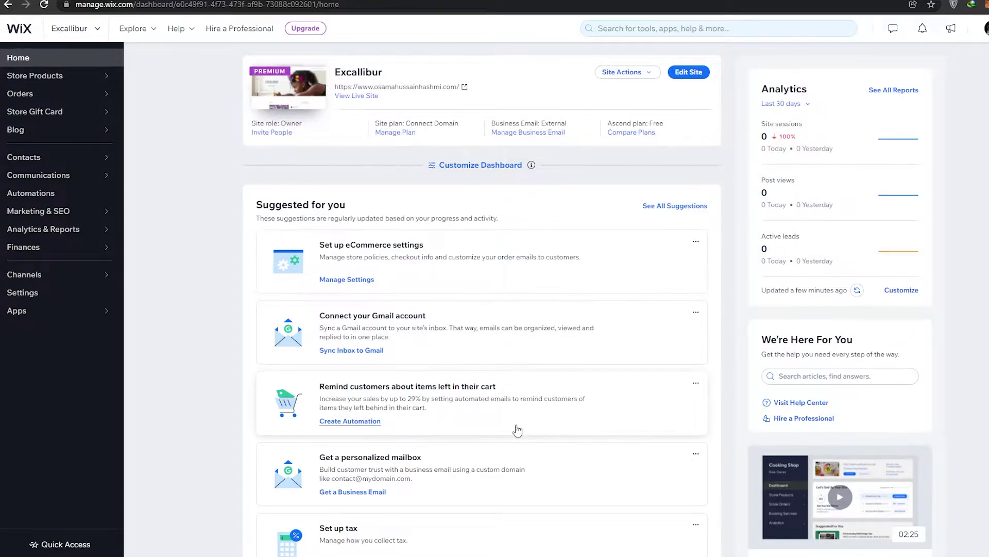
- Go from the Excallibur dashboard to All Sites and choose Create New Site
scroll(518, 431, "down", 2)
scroll(614, 534, "up", 2)
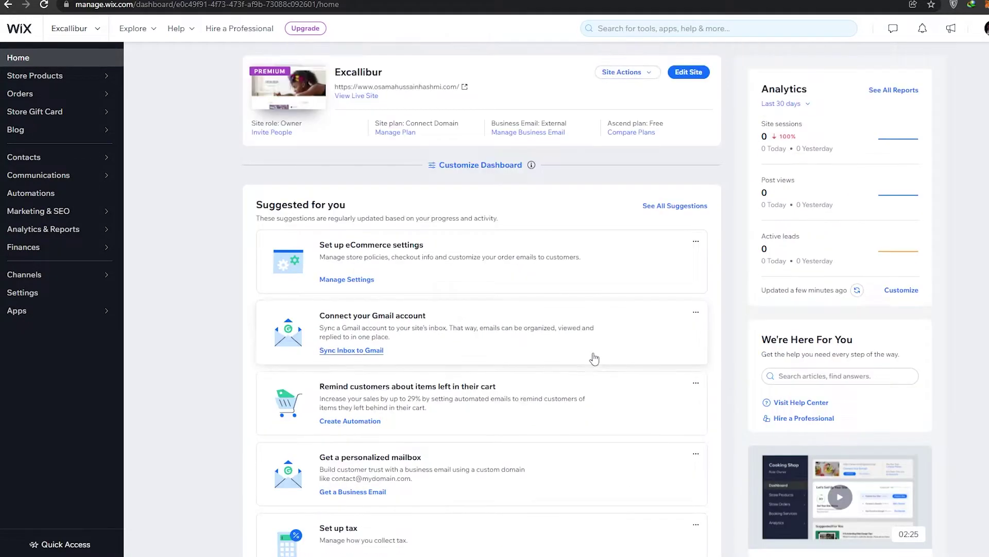
scroll(598, 373, "down", 1)
scroll(608, 369, "up", 1)
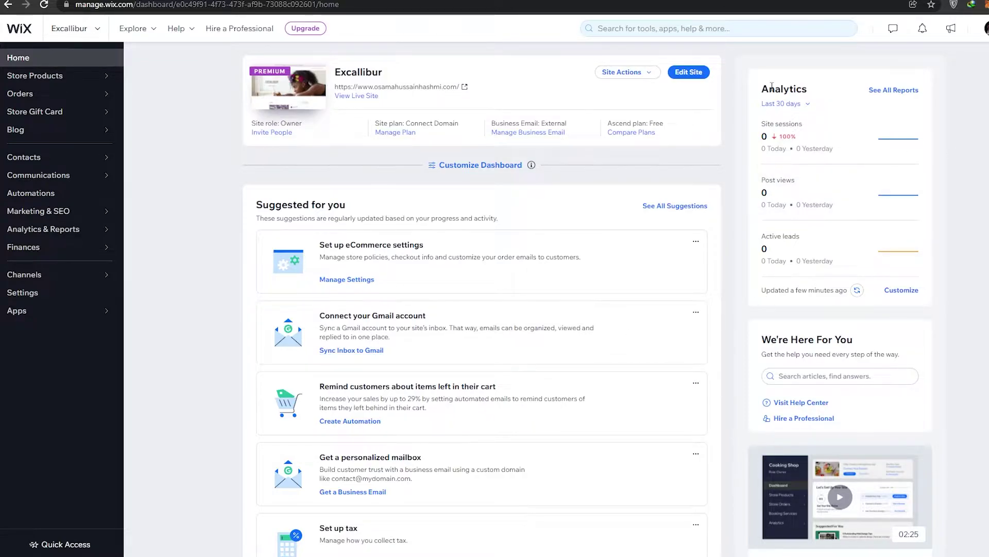
double_click(69, 28)
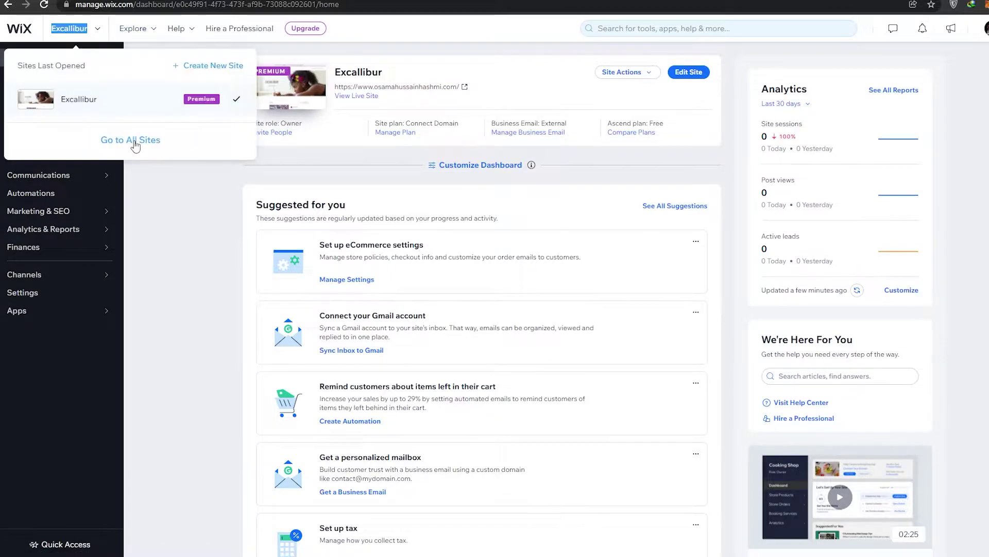
left_click(135, 146)
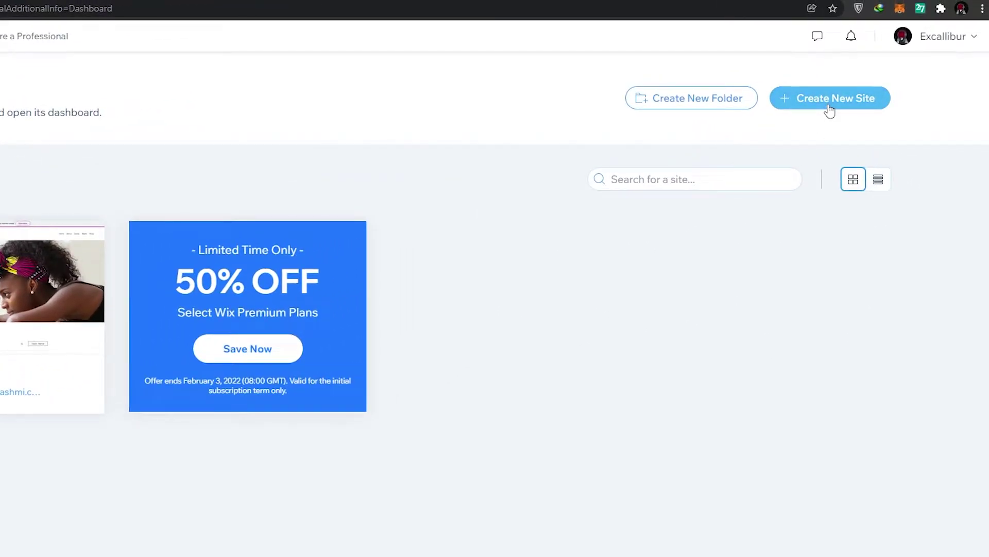
left_click(829, 106)
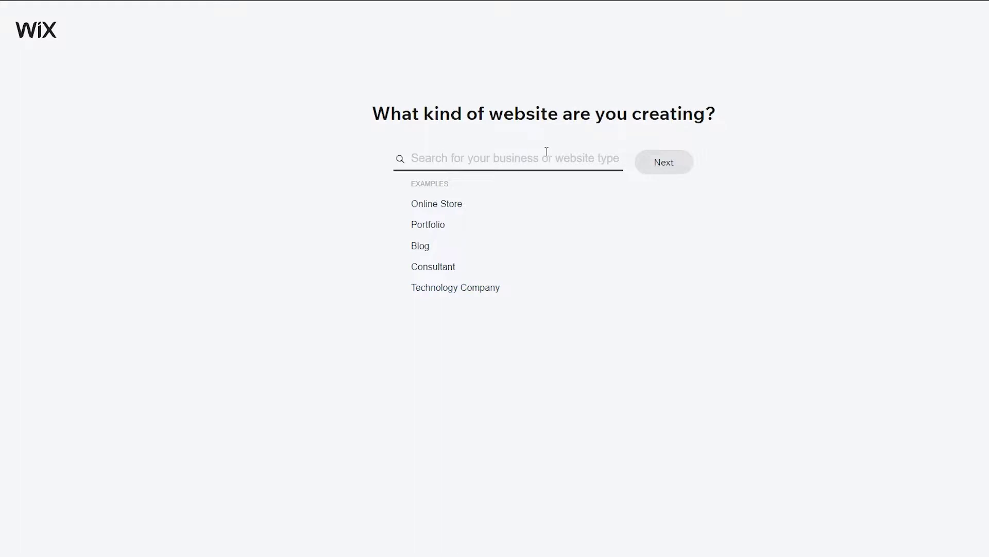
- Skip the website-type question and tick Bookings as the site's feature
left_click(490, 164)
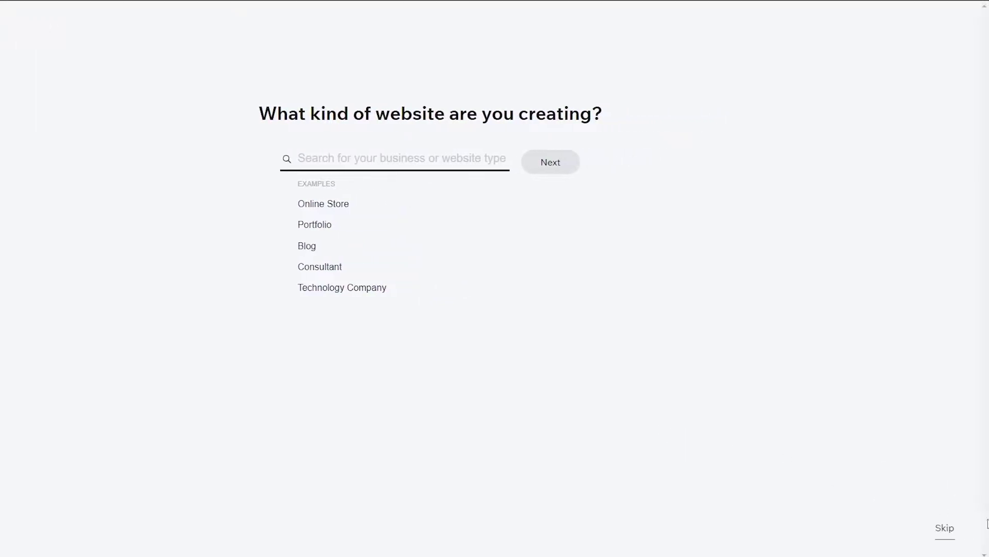
left_click(948, 530)
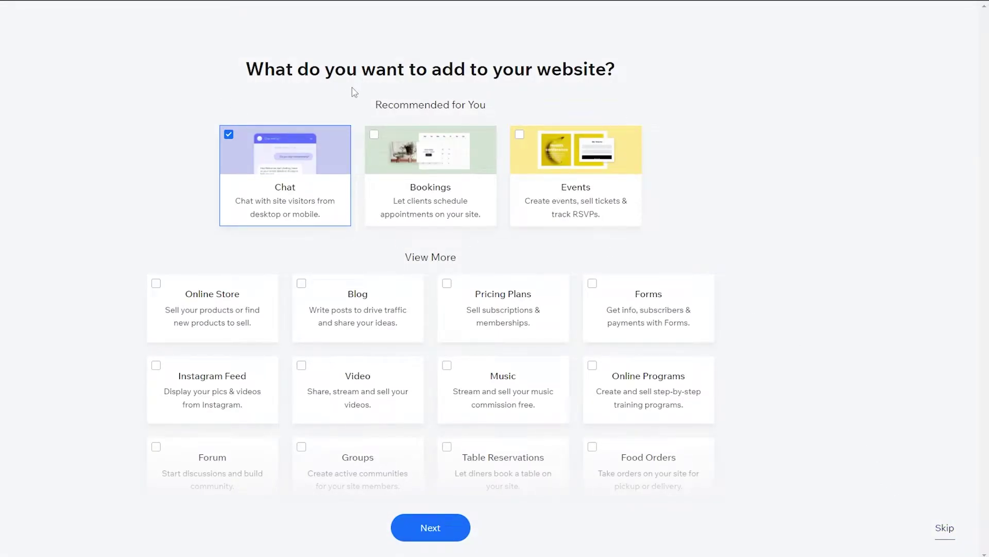
left_click(407, 178)
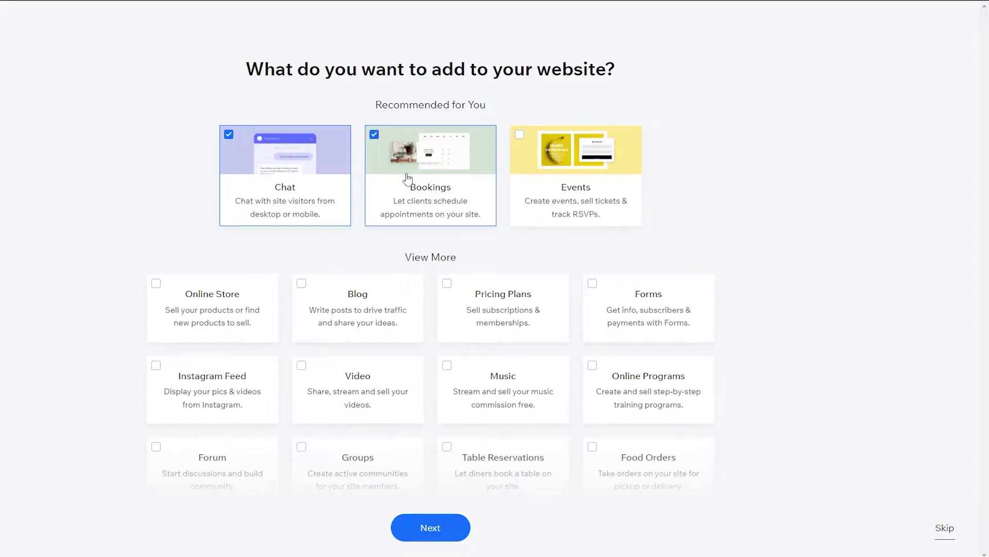
scroll(457, 397, "down", 2)
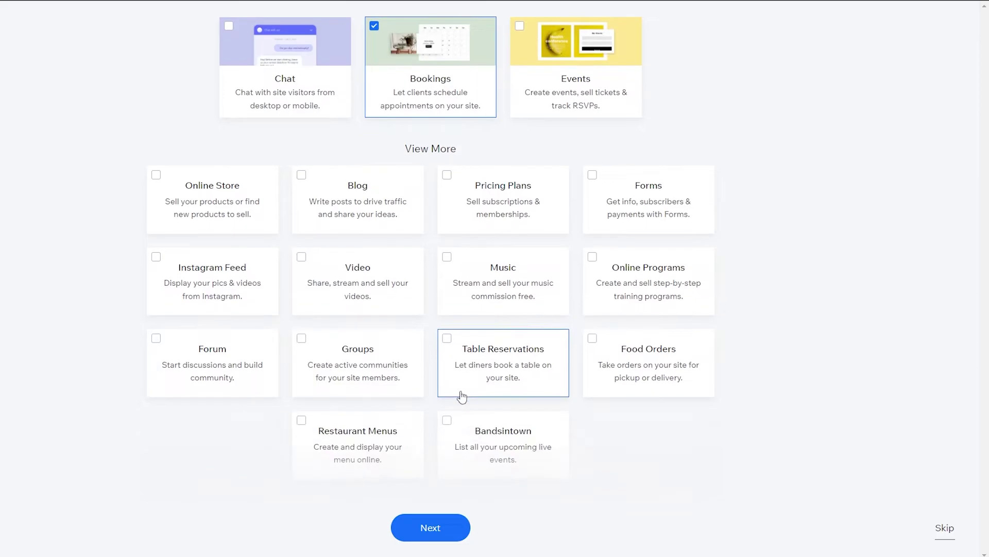
scroll(442, 398, "up", 2)
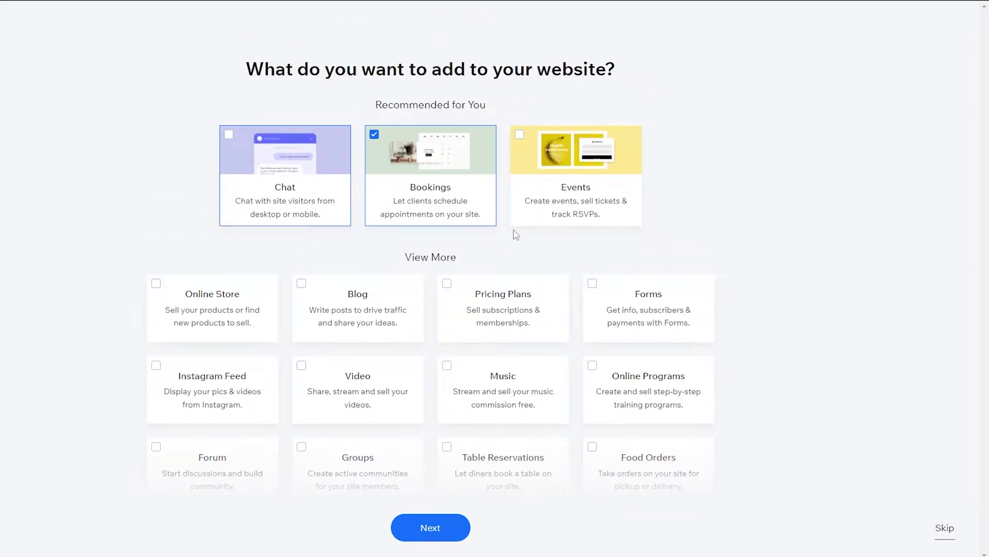
scroll(412, 386, "down", 2)
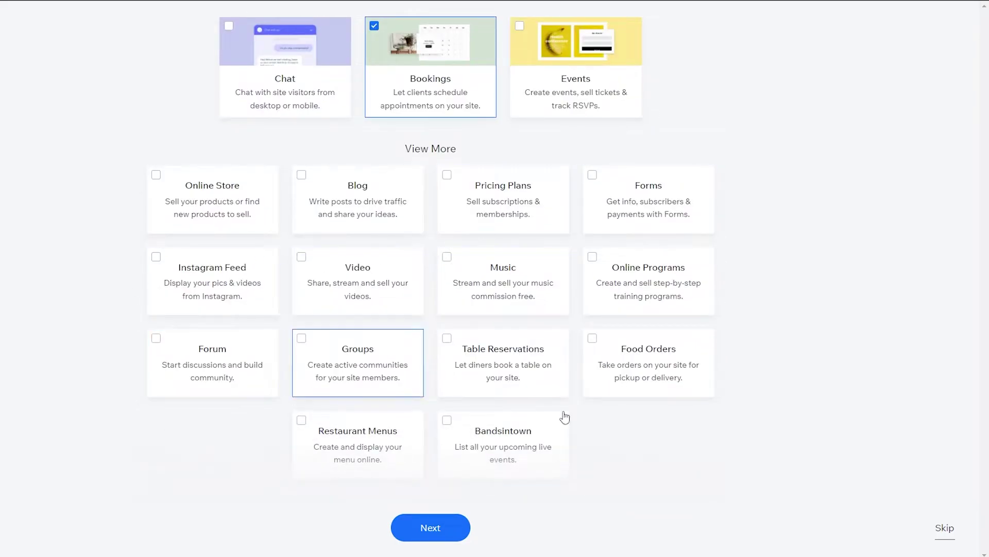
scroll(519, 470, "up", 2)
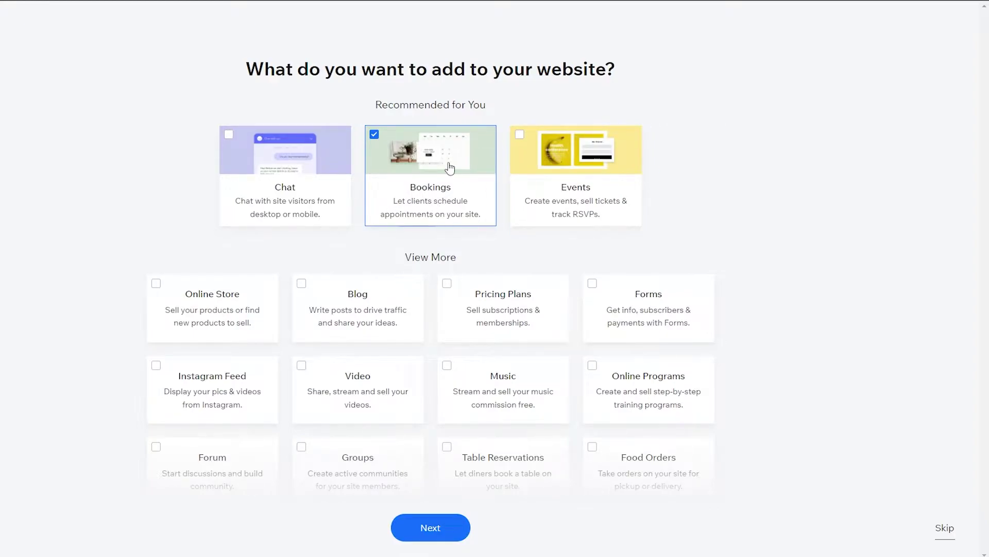
scroll(830, 409, "down", 1)
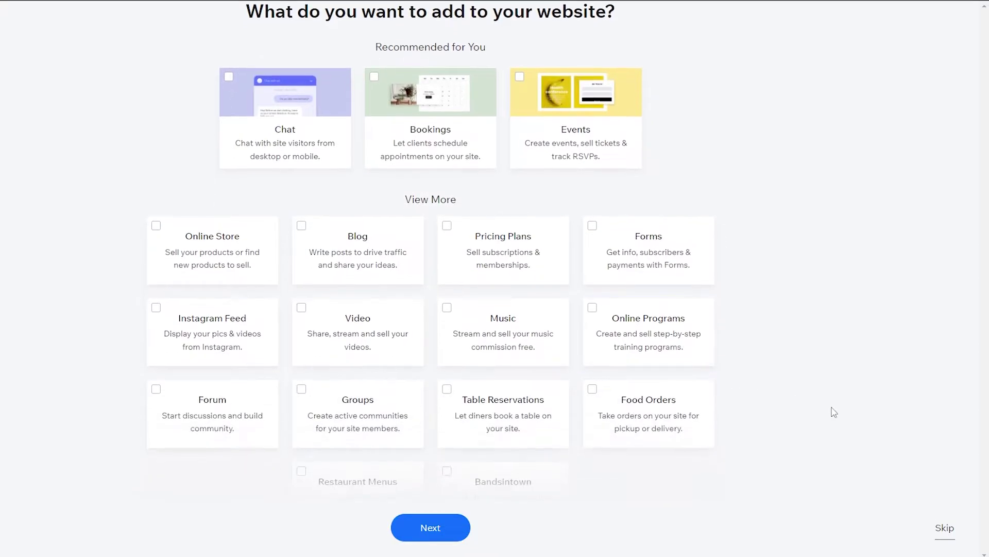
scroll(453, 207, "up", 1)
scroll(864, 501, "down", 2)
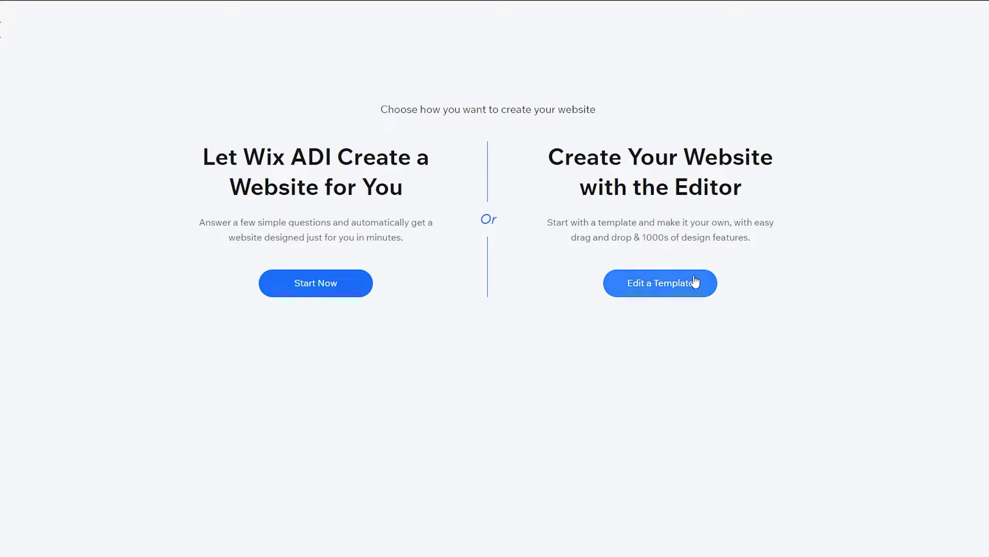
- Choose Edit a Template to build with the Editor and start a template search
left_click(670, 287)
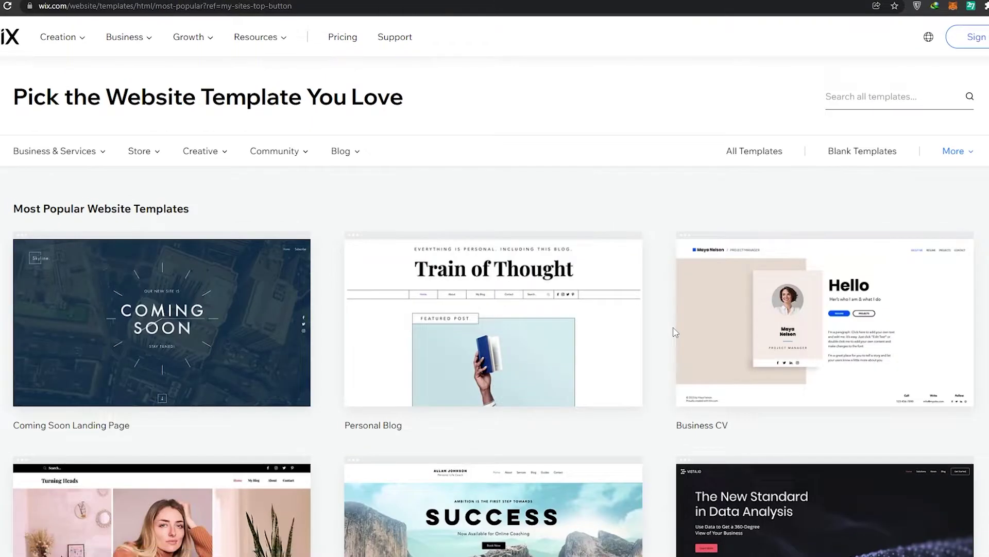
left_click(840, 98)
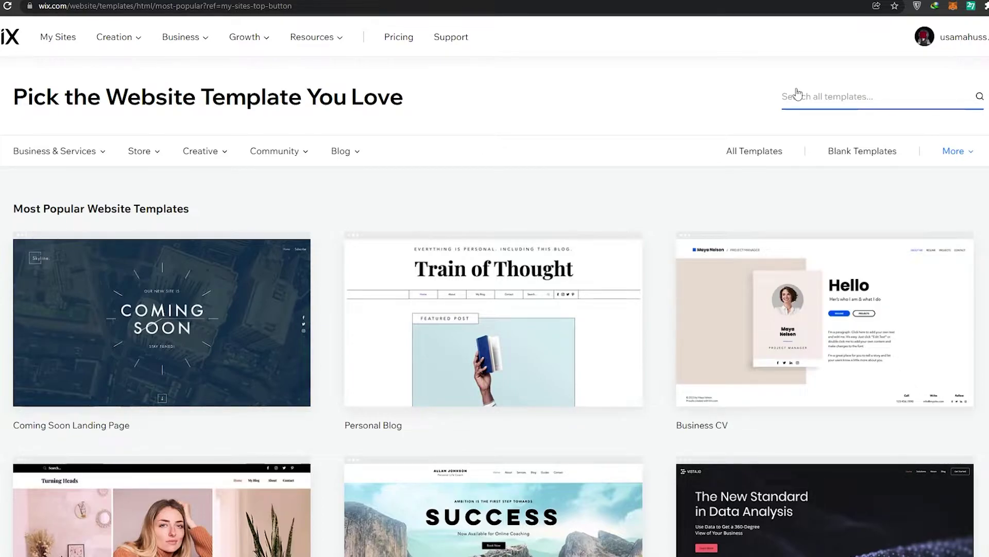
- Search templates for 'yoga' and browse results like Yoga Studio and Online Yoga Classes
type("yoga")
key("Return")
scroll(129, 189, "down", 9)
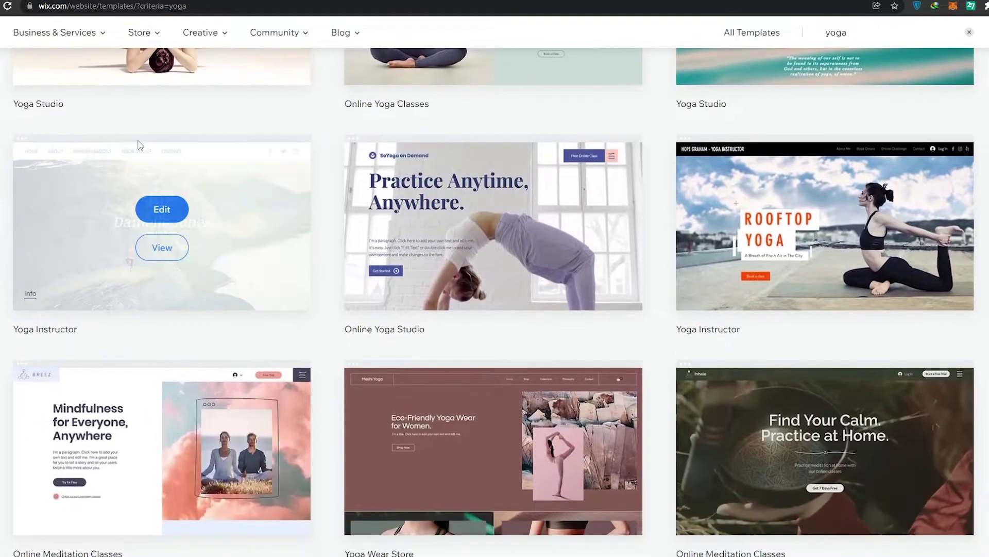
scroll(732, 142, "down", 5)
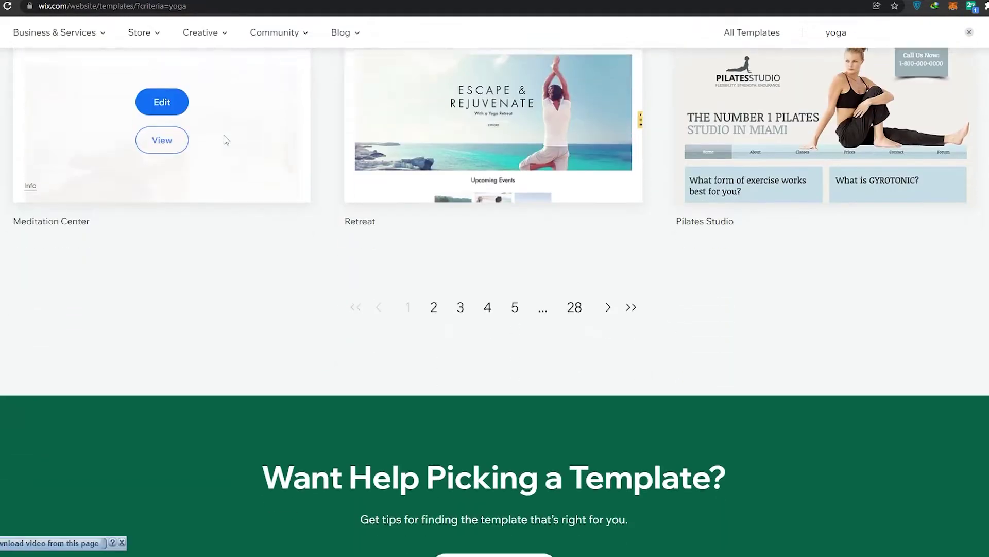
scroll(663, 223, "up", 4)
scroll(664, 223, "up", 10)
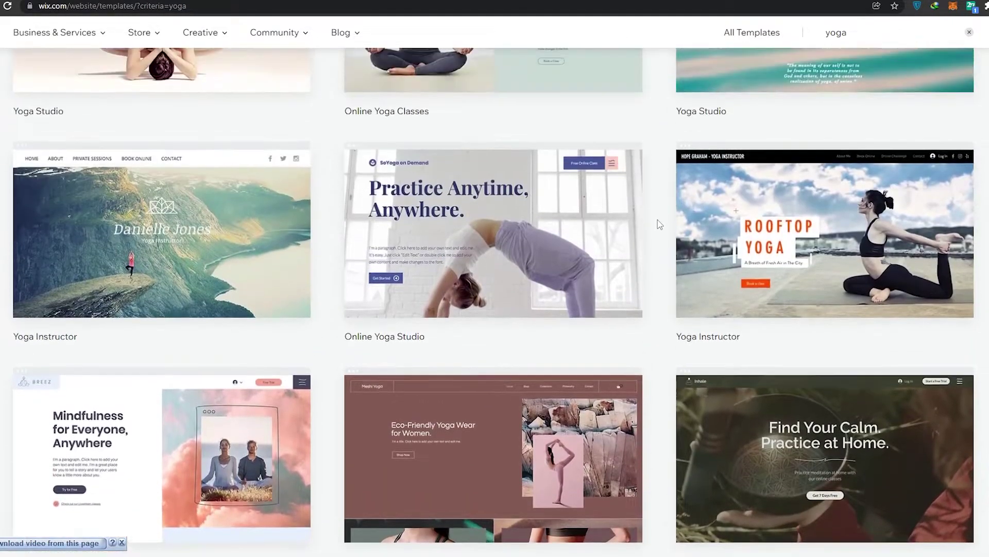
scroll(660, 221, "up", 2)
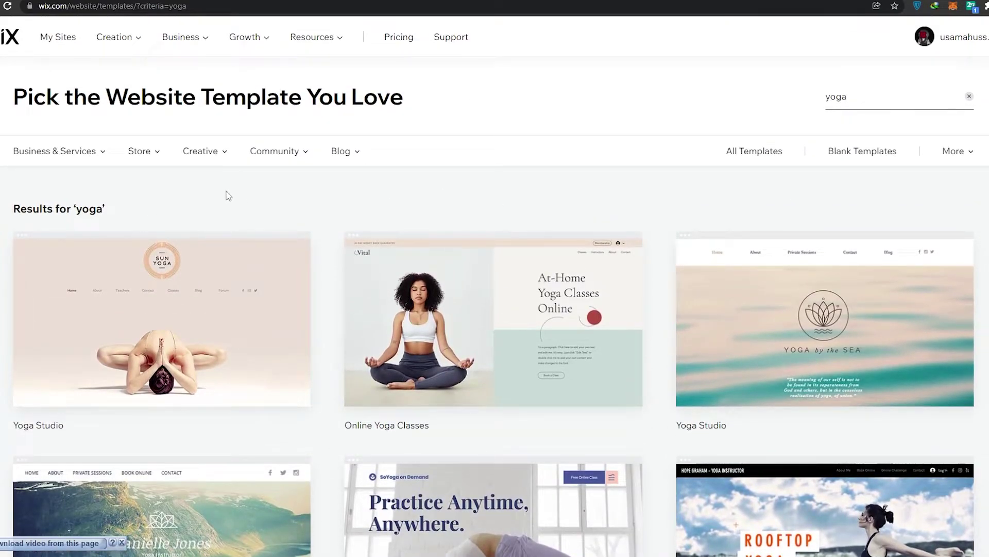
scroll(278, 209, "down", 1)
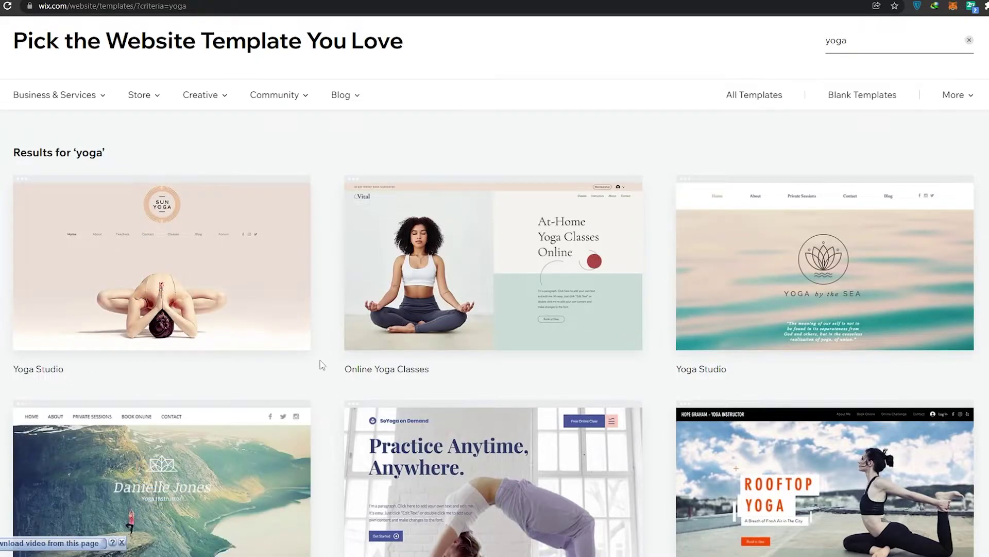
scroll(279, 335, "down", 1)
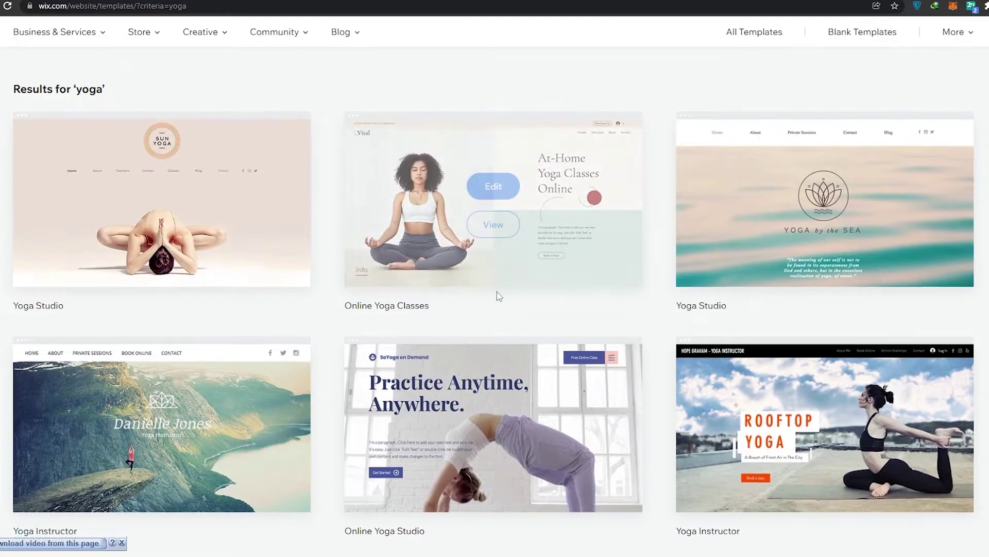
scroll(531, 291, "down", 1)
scroll(598, 298, "up", 1)
scroll(495, 392, "up", 2)
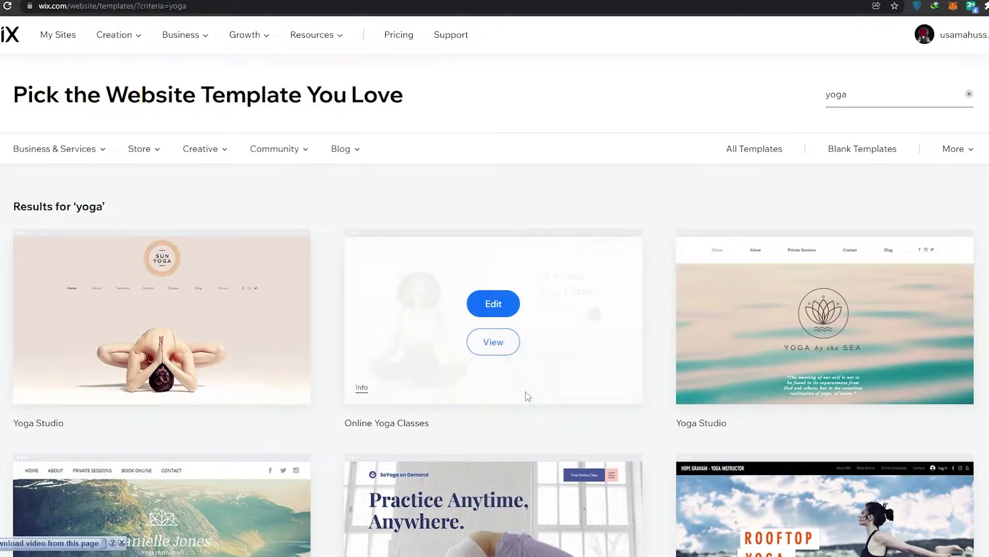
- Preview the Online Yoga Classes template's sections, then choose Edit this site
left_click(508, 342)
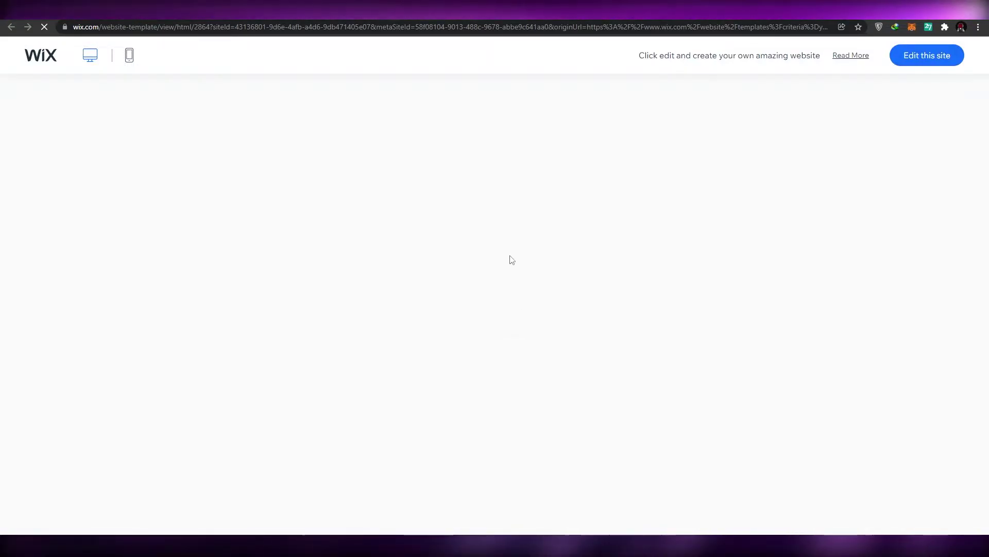
scroll(503, 268, "down", 3)
scroll(504, 267, "down", 12)
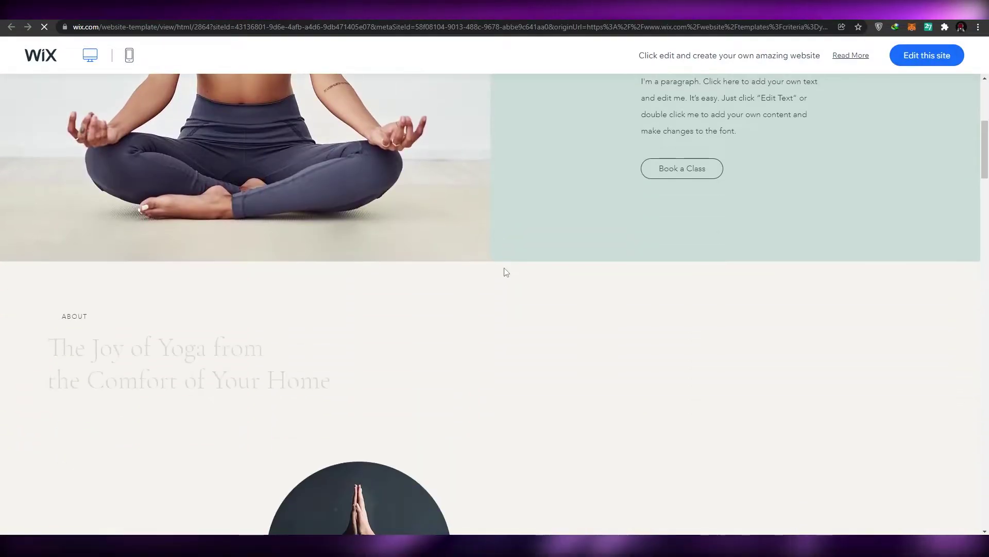
scroll(507, 279, "down", 10)
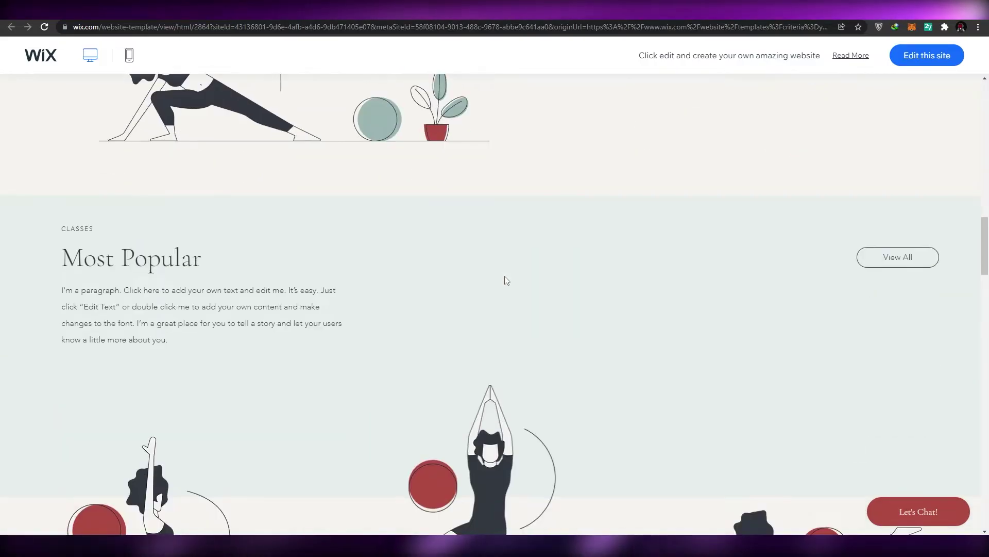
scroll(536, 309, "down", 3)
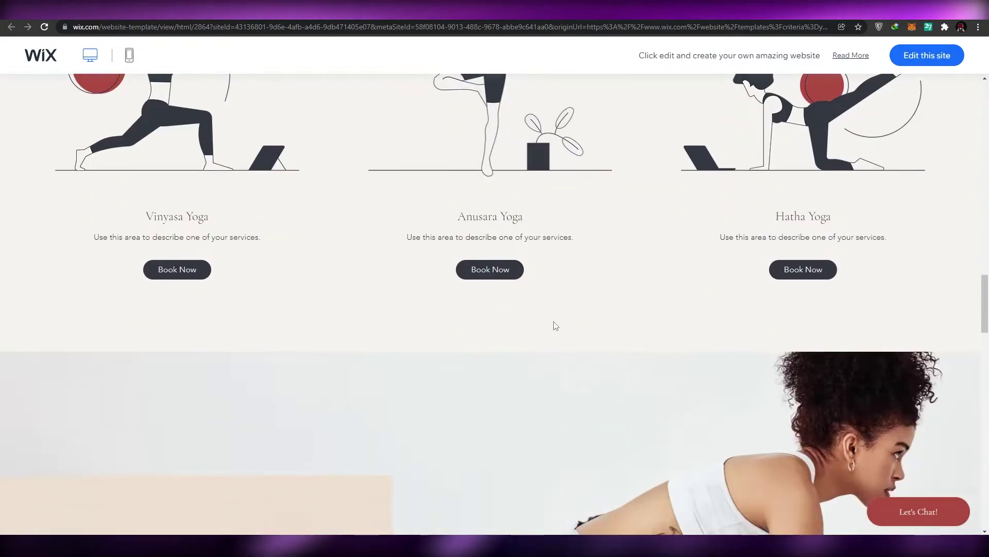
scroll(563, 331, "up", 2)
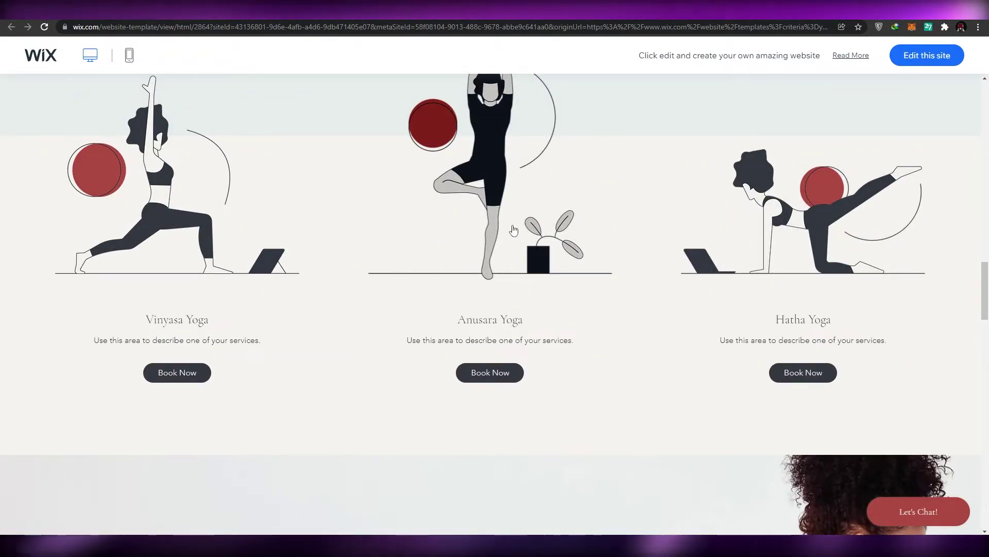
scroll(625, 218, "down", 7)
scroll(624, 217, "down", 12)
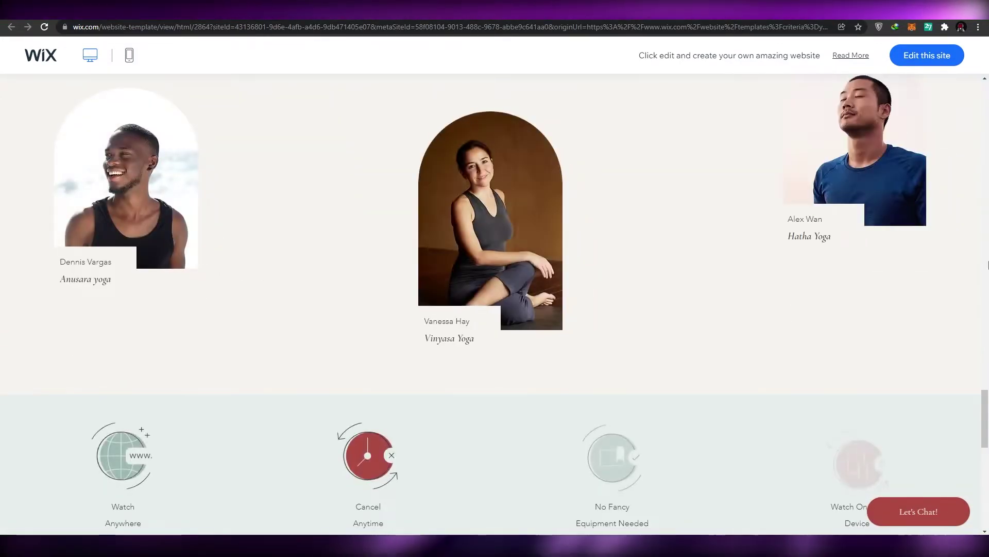
left_click(985, 330)
scroll(985, 330, "up", 15)
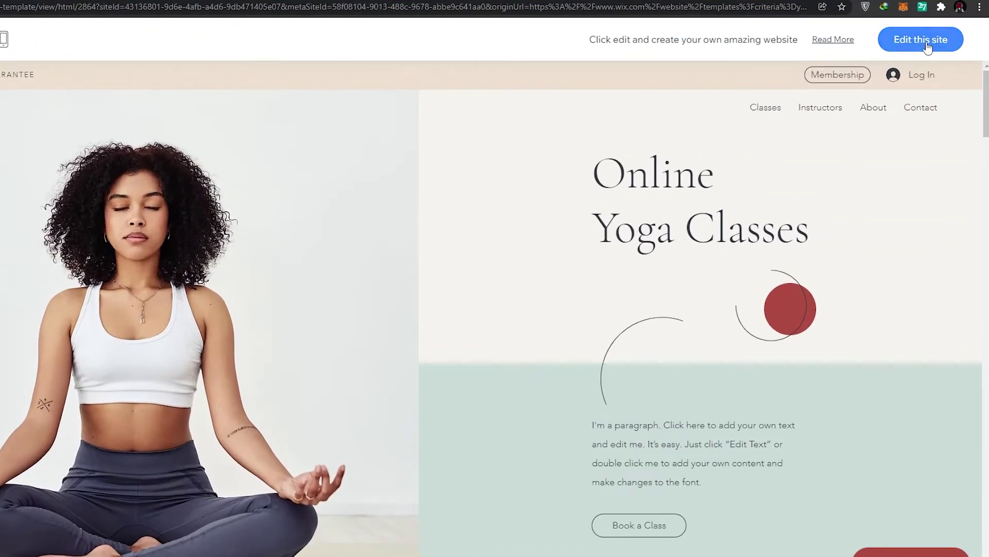
left_click(926, 44)
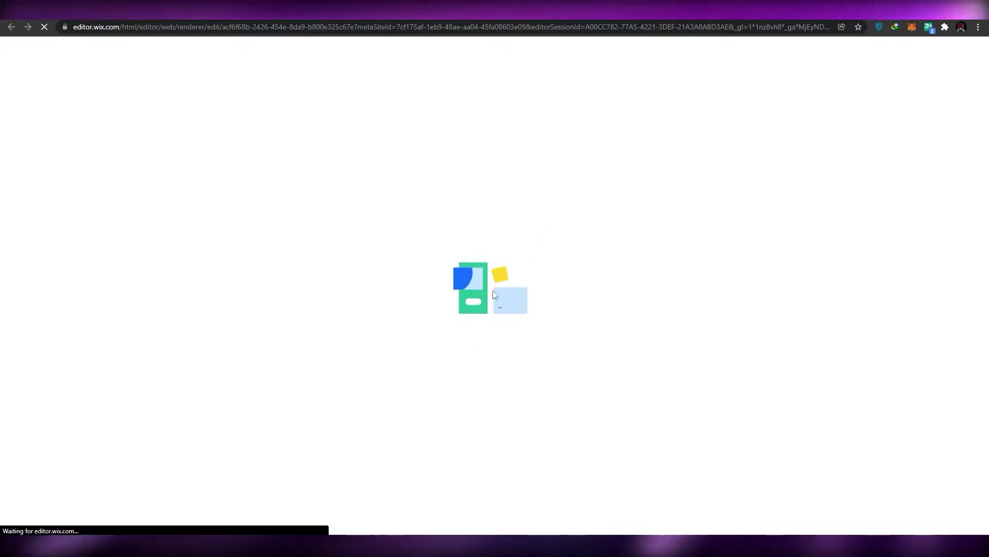
- Select the hero strip, right column, Online Yoga Classes heading, and circle and arc artwork
scroll(526, 298, "down", 7)
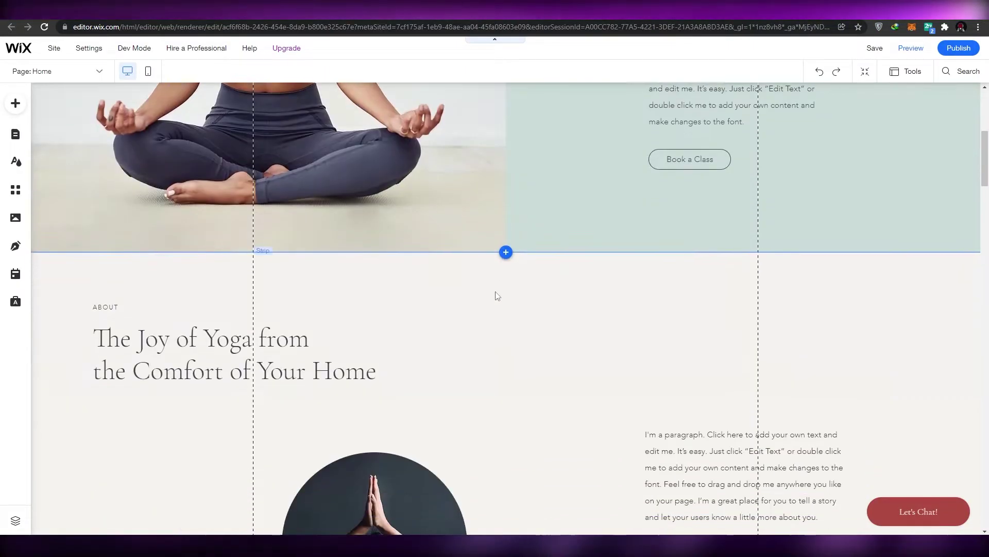
scroll(479, 302, "up", 8)
scroll(482, 299, "up", 3)
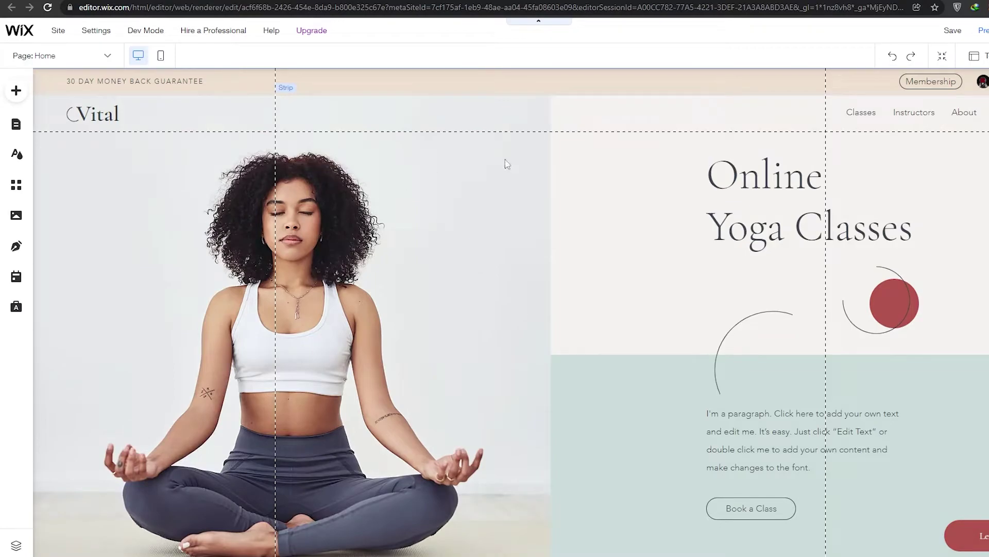
scroll(512, 200, "down", 3)
scroll(525, 201, "up", 2)
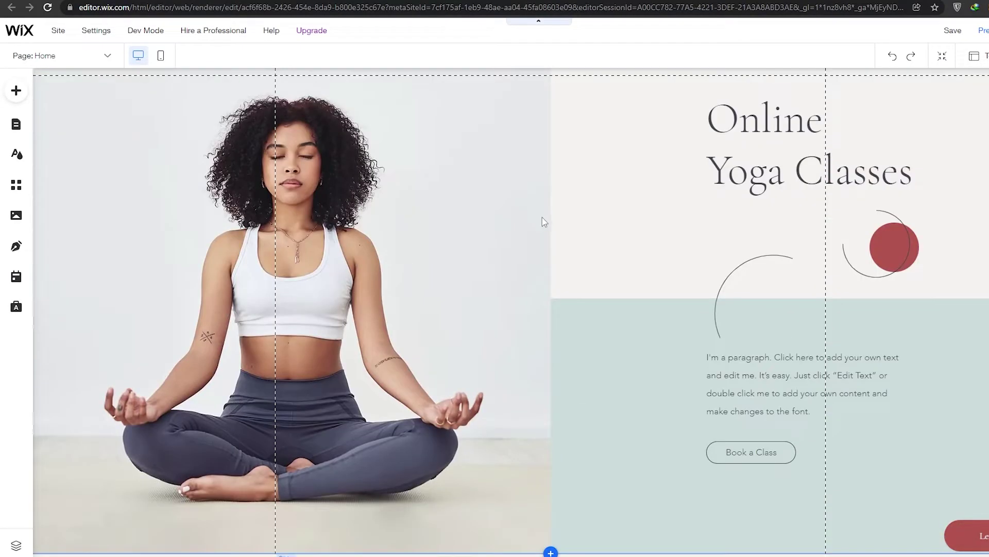
left_click(350, 173)
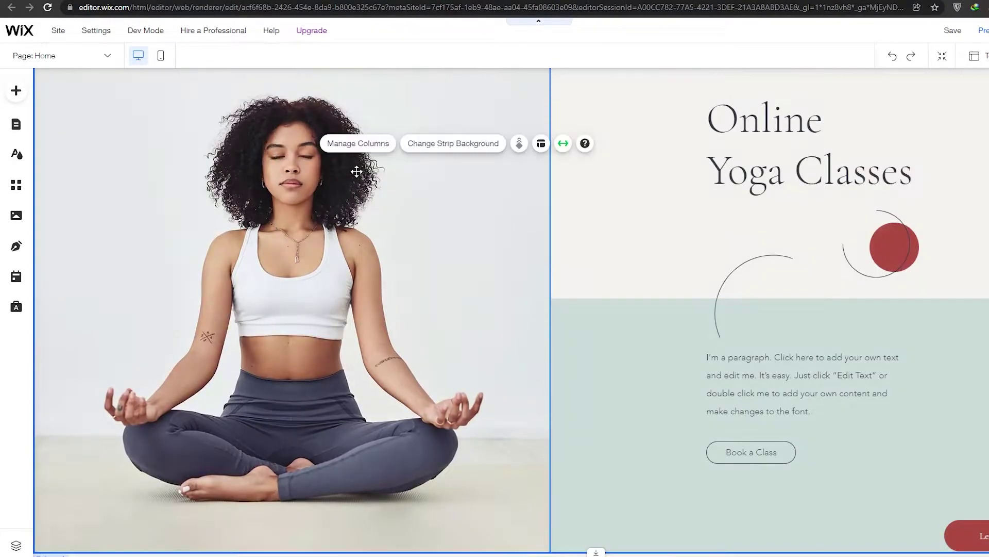
left_click(609, 175)
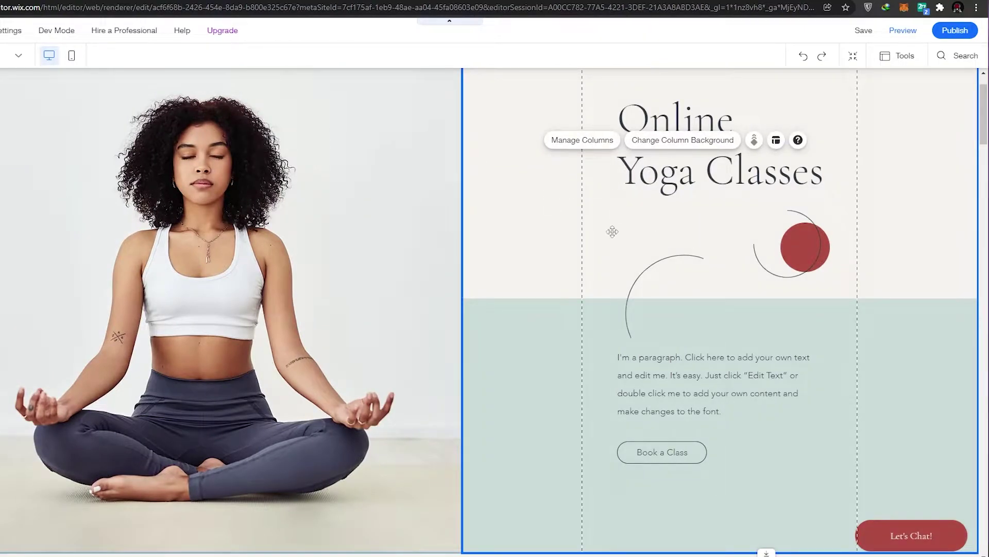
left_click(701, 171)
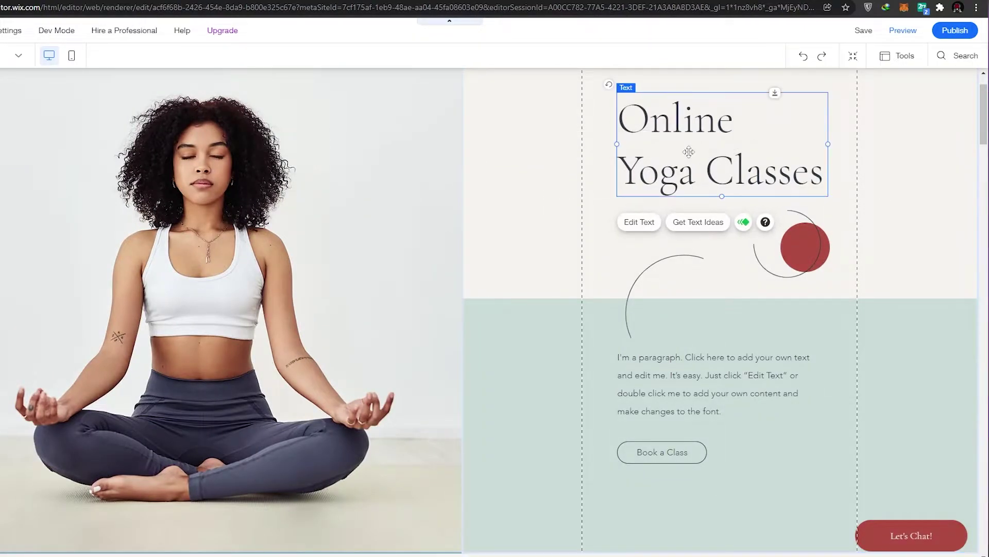
scroll(784, 225, "down", 1)
scroll(737, 222, "up", 2)
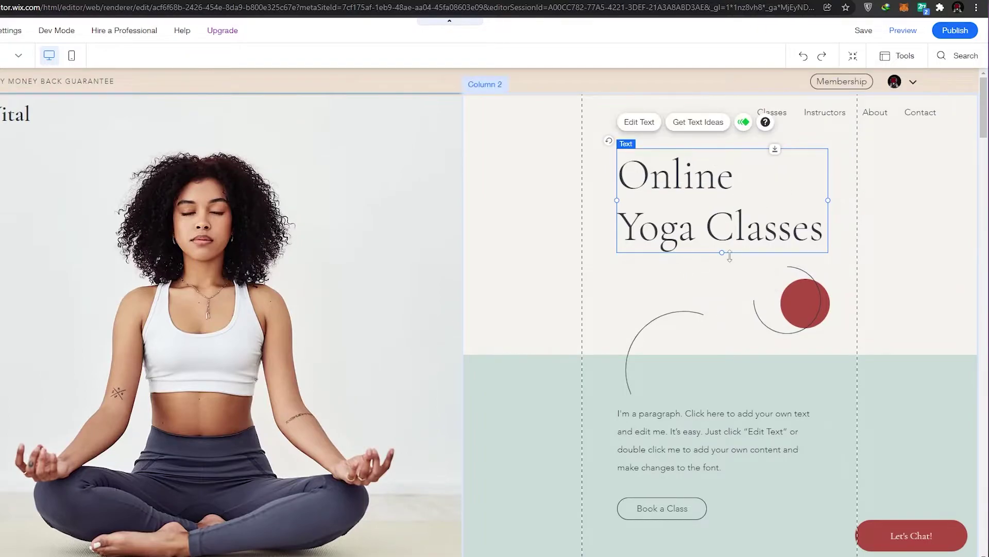
scroll(808, 294, "down", 2)
left_click(793, 194)
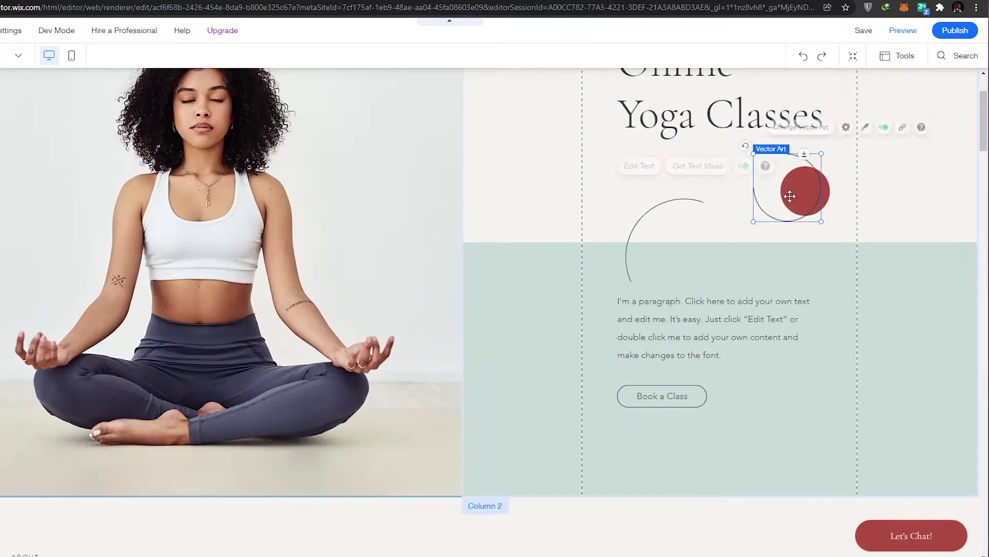
left_click(658, 228)
- Select the Service List widget showing the yoga class services
scroll(607, 349, "down", 10)
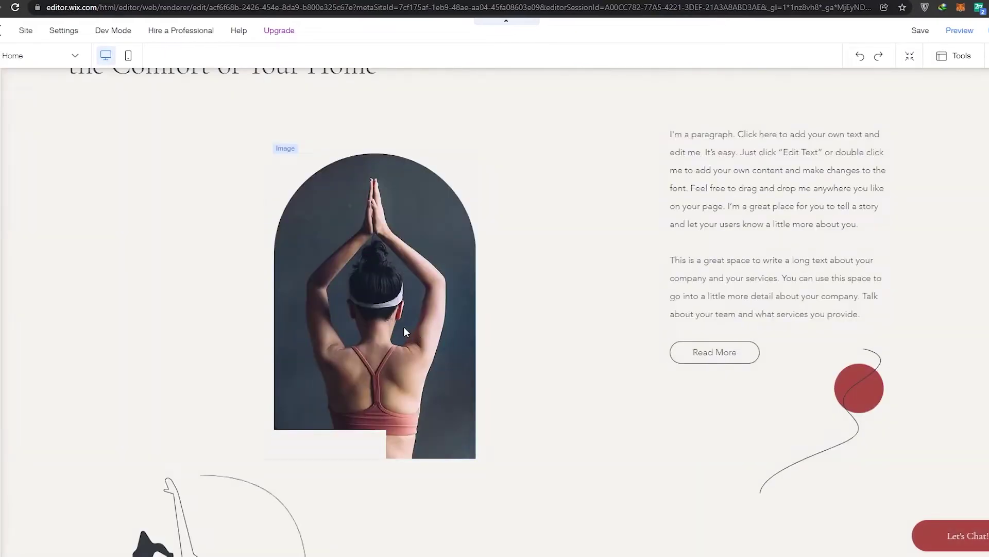
scroll(404, 330, "down", 13)
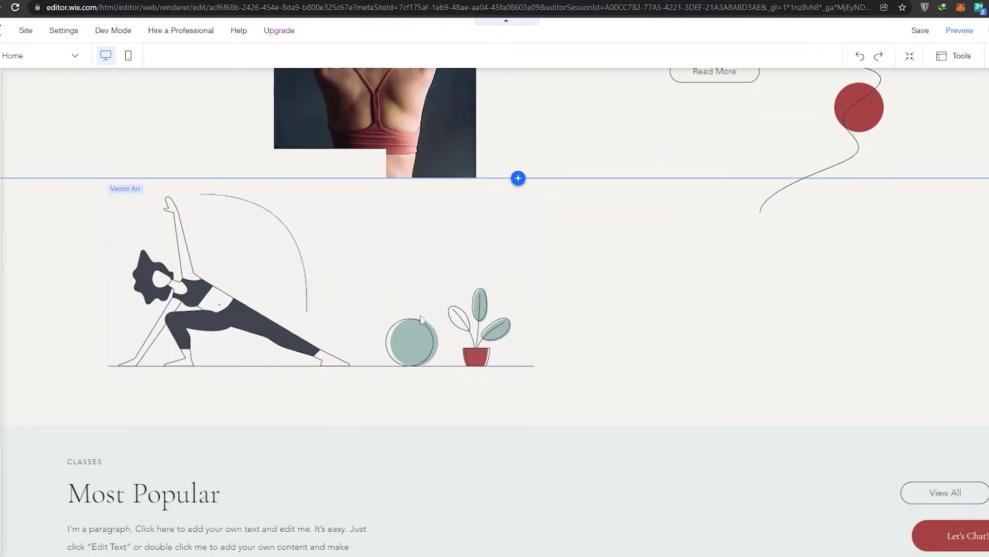
scroll(434, 325, "up", 5)
scroll(439, 331, "down", 7)
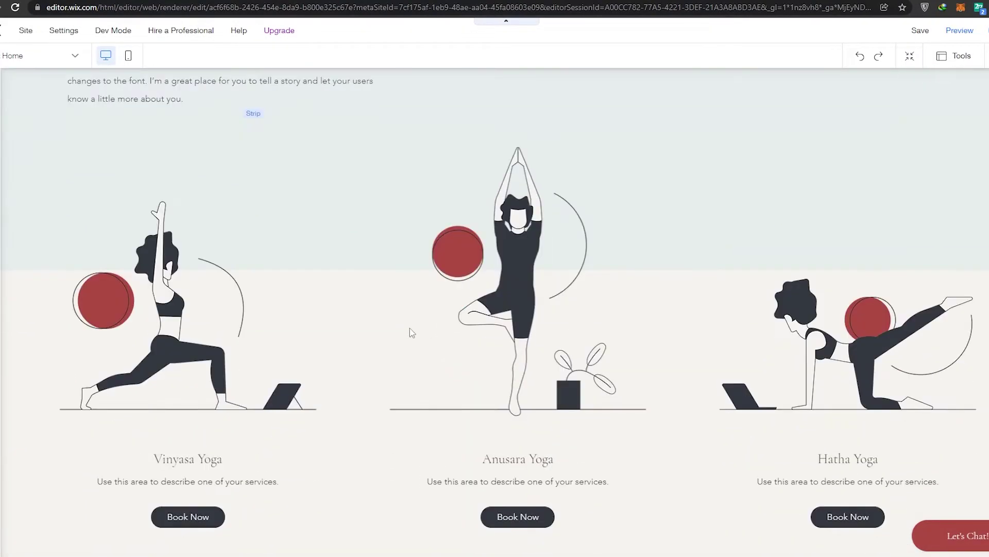
left_click(194, 290)
scroll(336, 335, "up", 1)
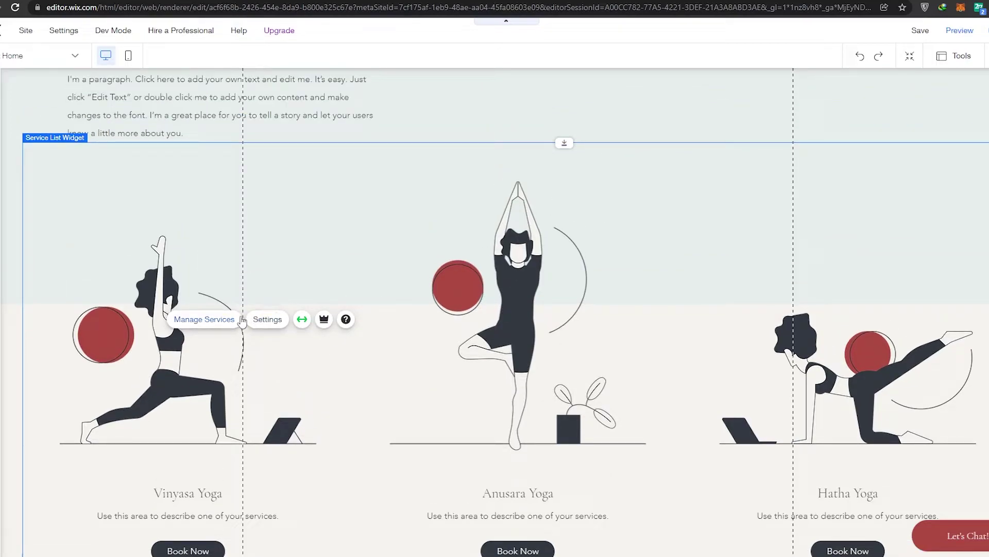
- Open Manage Services and scroll the six yoga services priced at $27.00 each
left_click(204, 319)
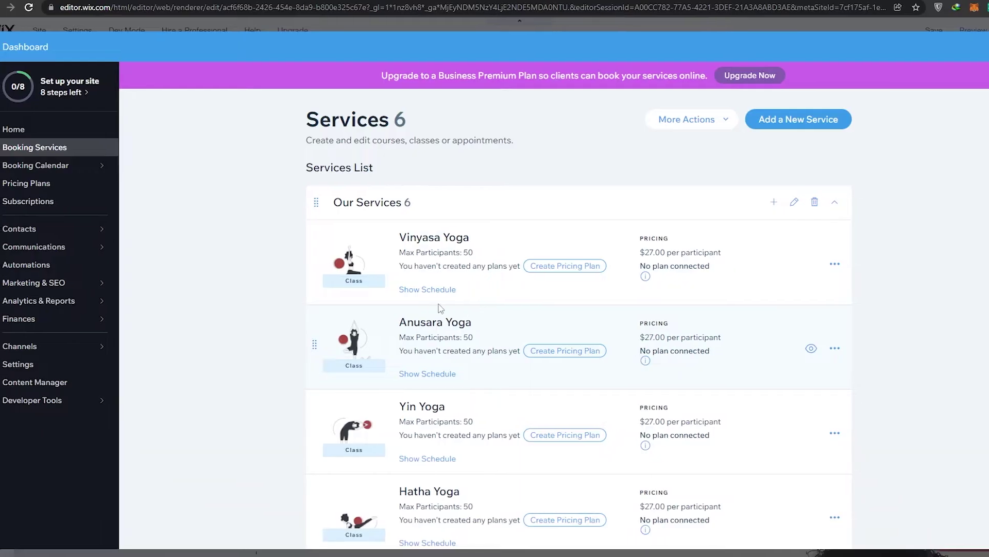
scroll(364, 198, "down", 1)
scroll(364, 198, "up", 1)
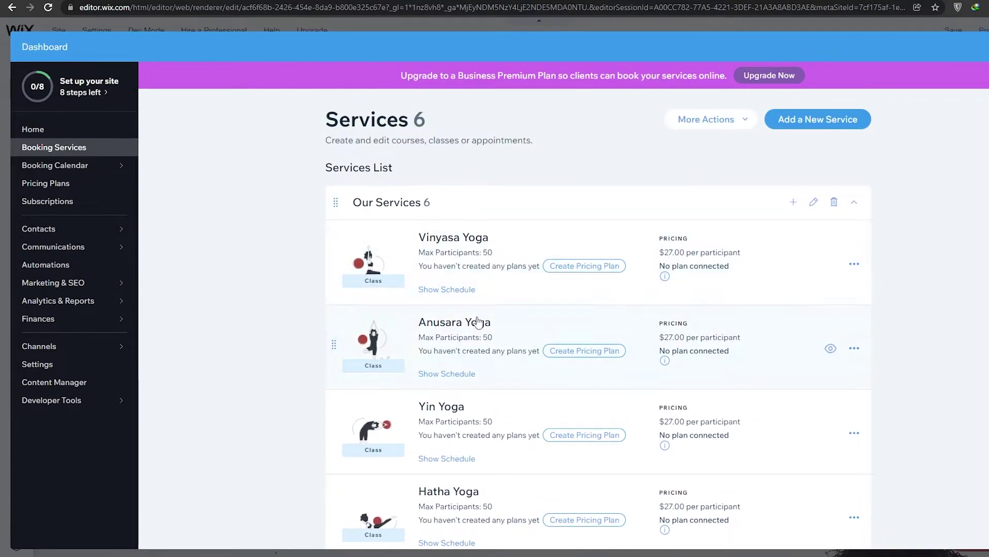
scroll(489, 322, "down", 1)
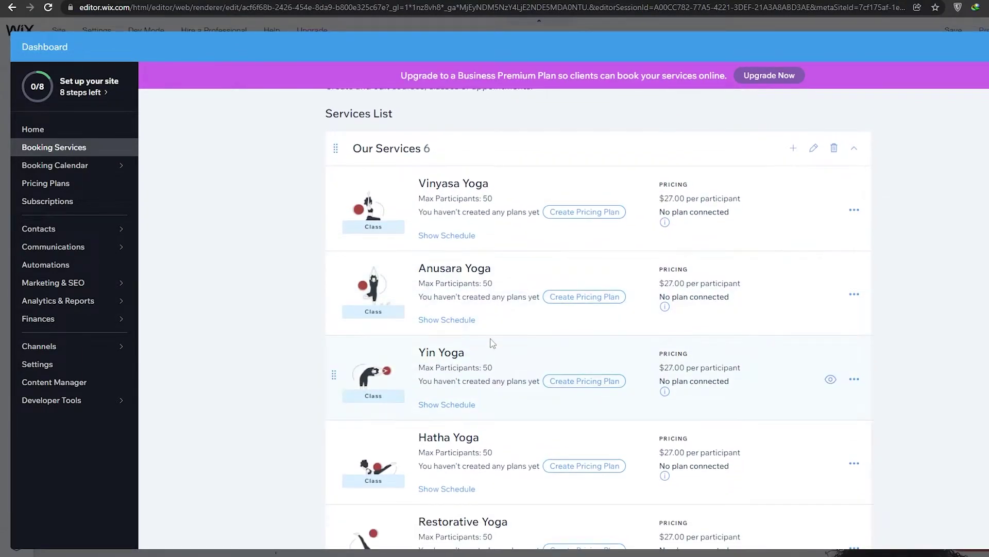
scroll(497, 339, "up", 1)
scroll(504, 323, "down", 5)
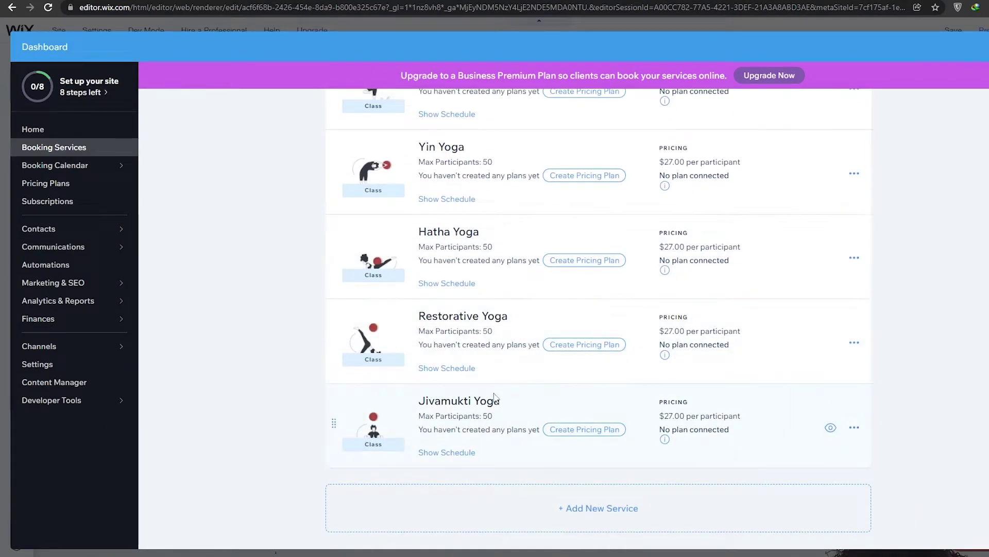
scroll(494, 397, "up", 5)
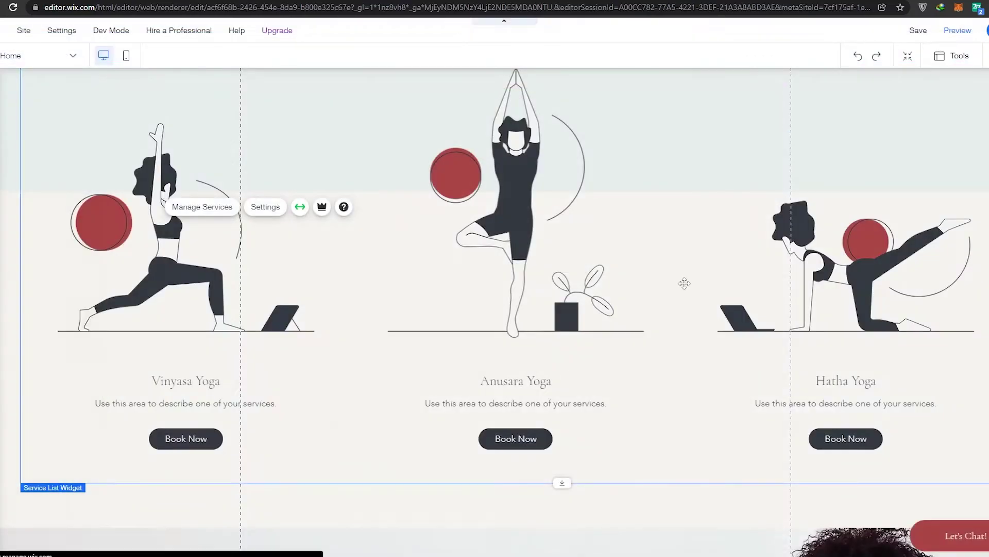
scroll(710, 257, "down", 3)
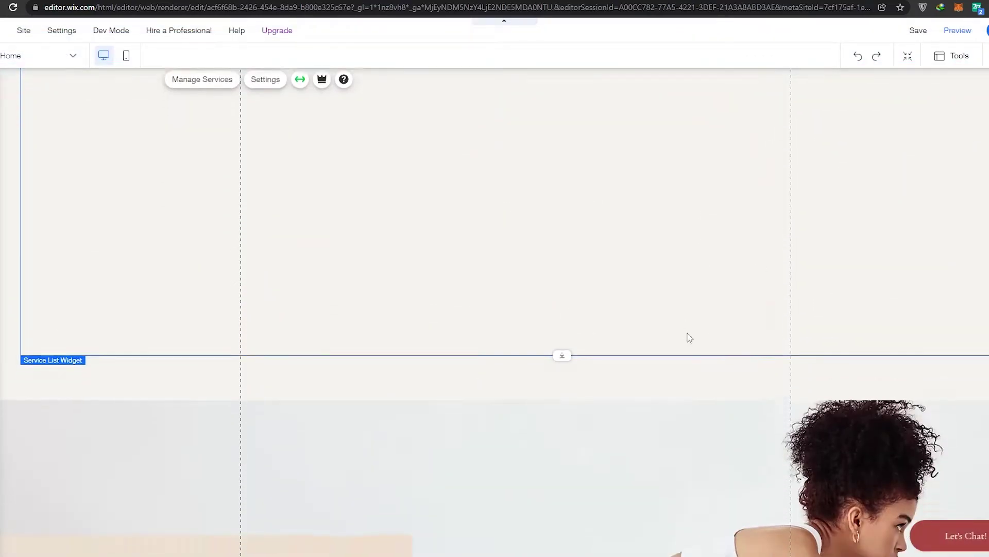
- Drag the yoga illustration and its line-art strip to new positions on the page
scroll(688, 327, "up", 10)
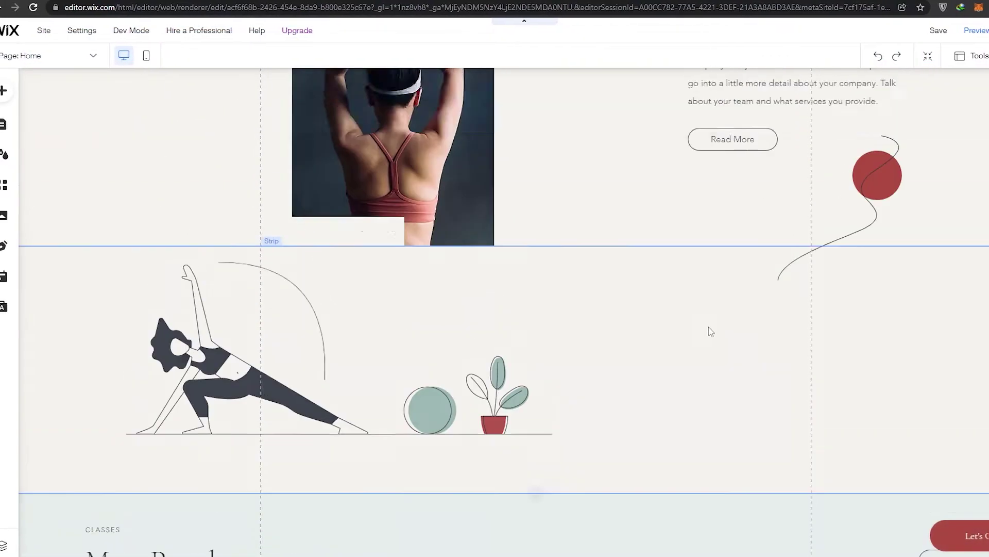
left_click(709, 327)
scroll(709, 327, "down", 2)
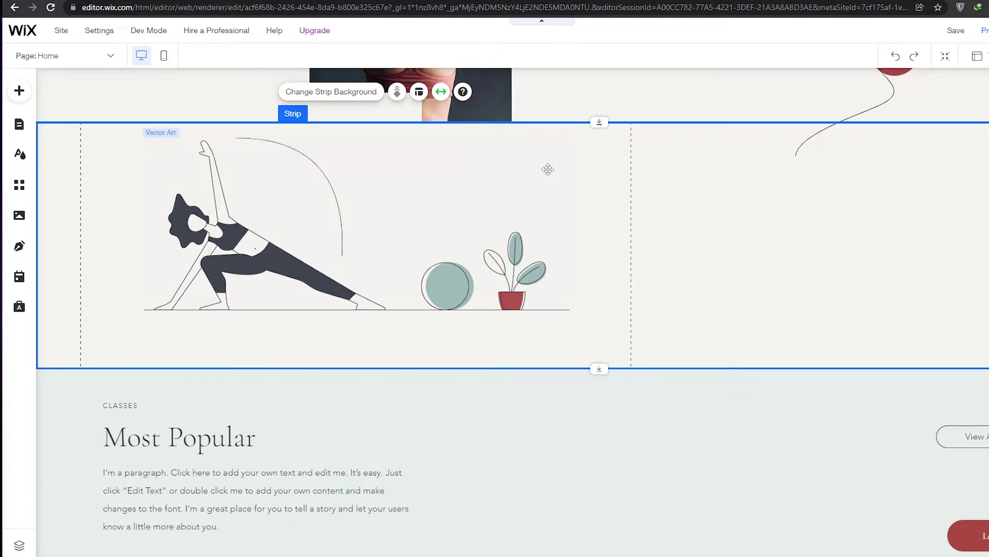
mouse_move(547, 170)
left_mouse_down()
mouse_move(548, 205)
mouse_move(546, 176)
left_mouse_up()
left_click(648, 201)
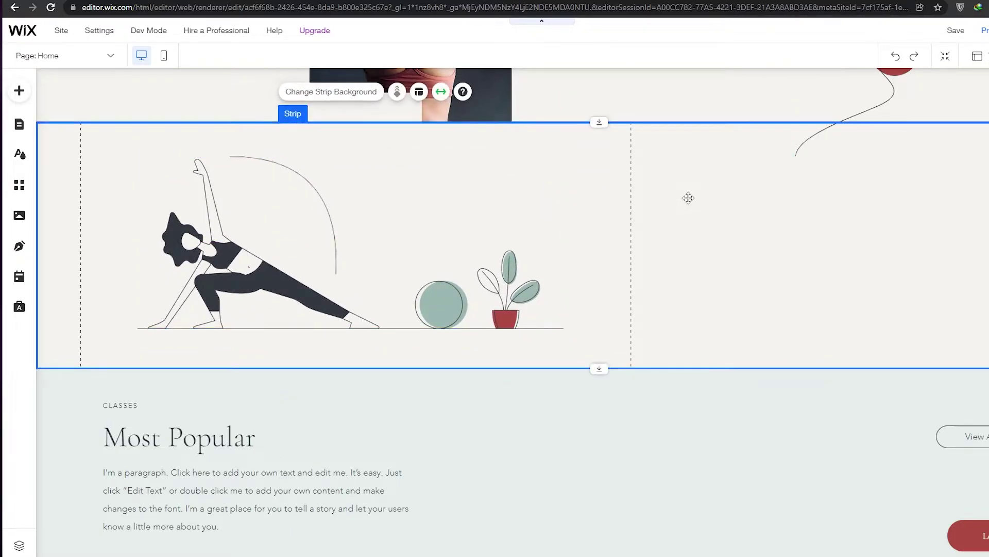
left_click_drag(687, 196, 685, 134)
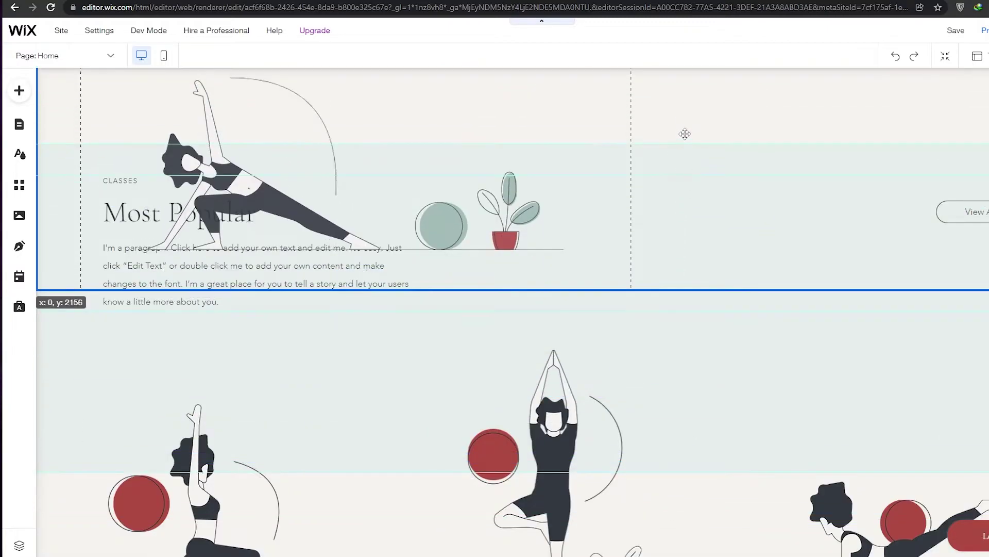
left_click_drag(683, 175, 683, 123)
- Undo the strip's move with Ctrl+Z and return to the top hero
right_click(683, 124)
scroll(647, 294, "up", 3)
left_click(644, 285)
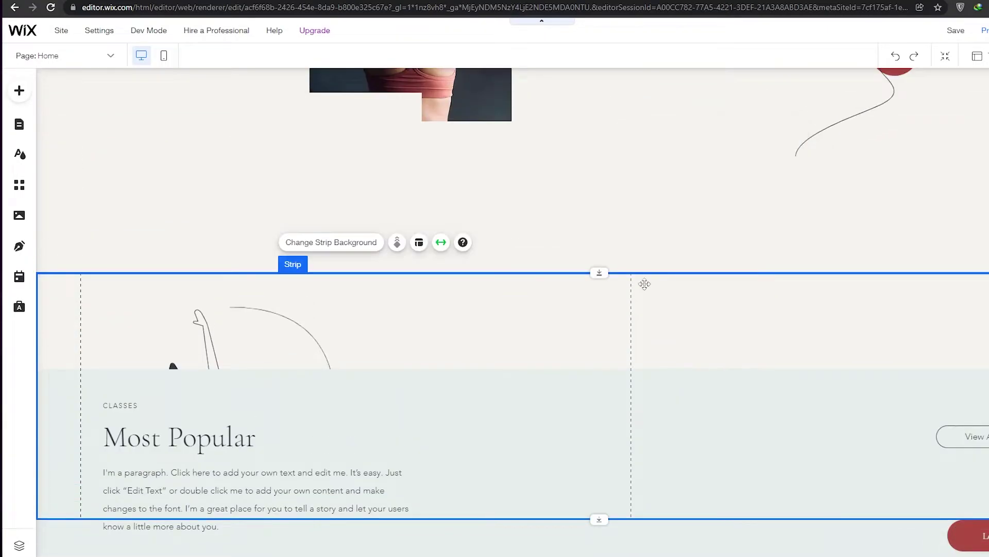
key("ctrl+z")
scroll(665, 263, "down", 9)
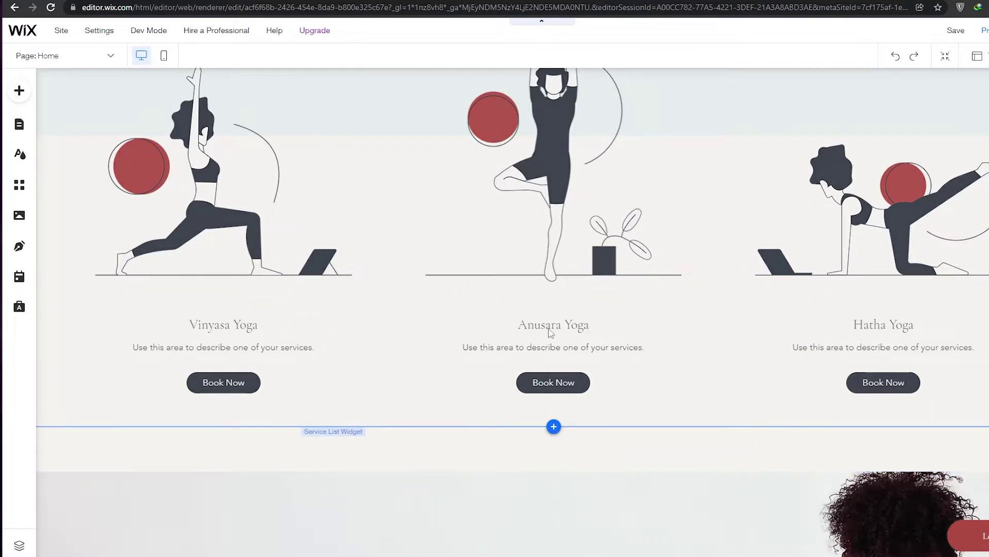
scroll(850, 360, "up", 2)
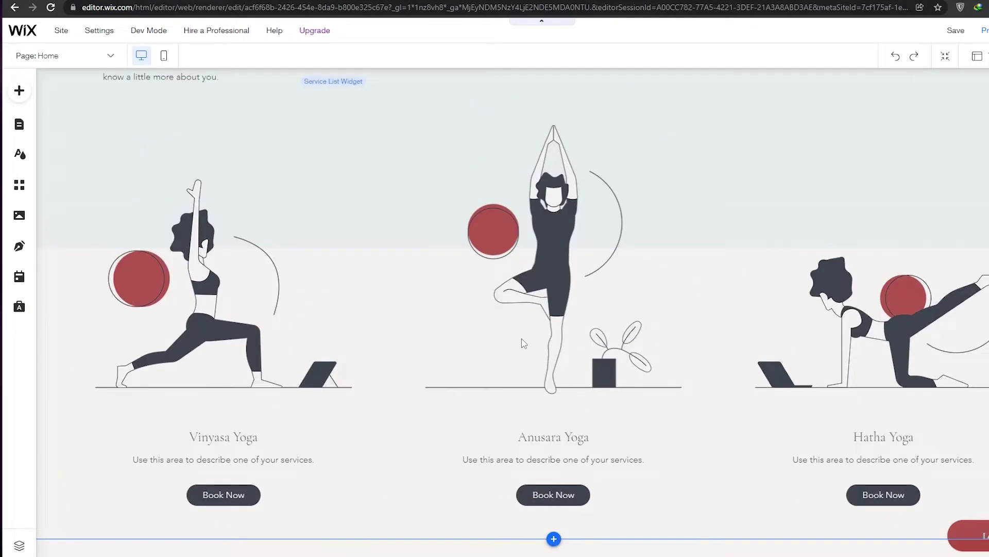
scroll(491, 337, "up", 15)
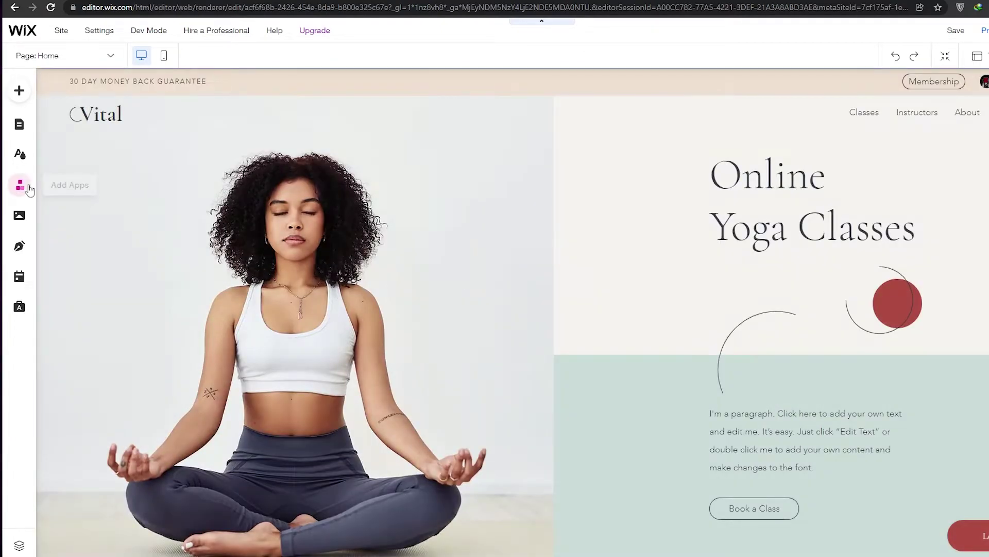
- Browse the Add panel's Strip and Gallery categories, then show the Site Pages list
left_click(20, 91)
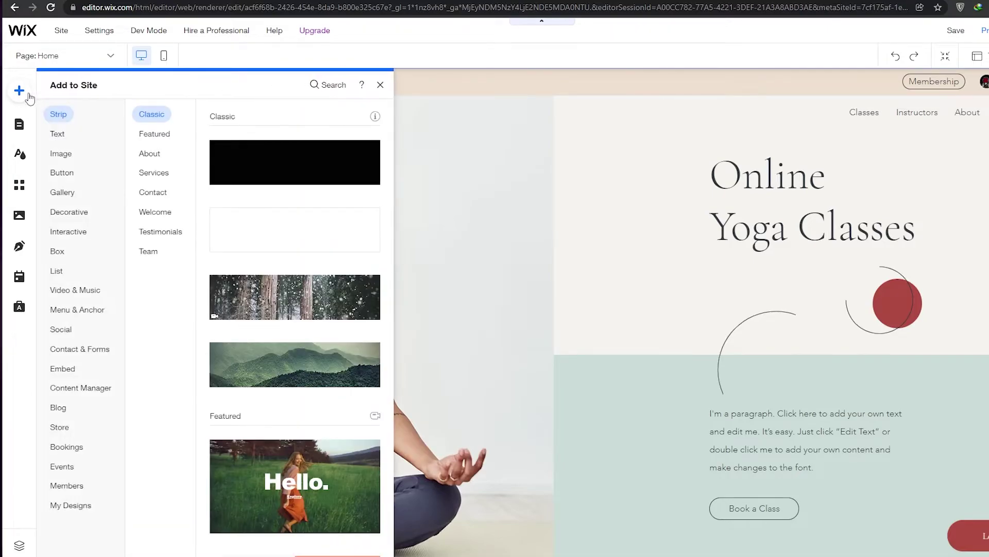
left_click(170, 137)
left_click(72, 195)
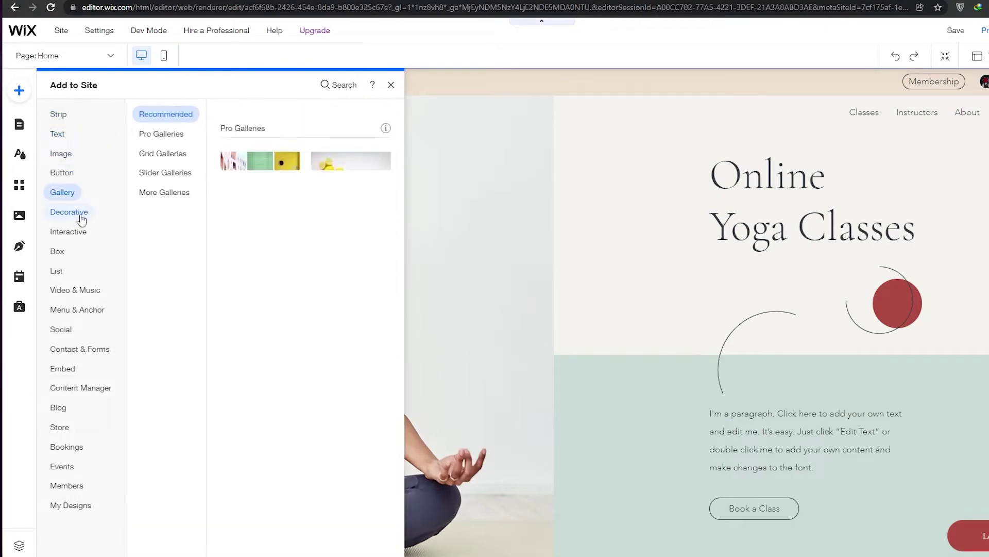
left_click(19, 125)
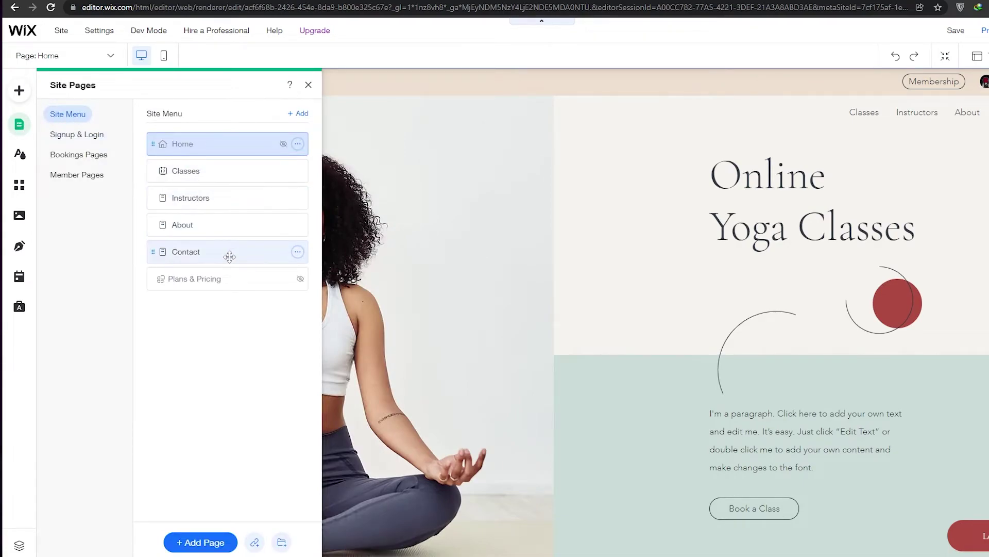
- Add a blank page to the site from the Services templates in Site Pages
left_click(296, 118)
scroll(527, 341, "down", 5)
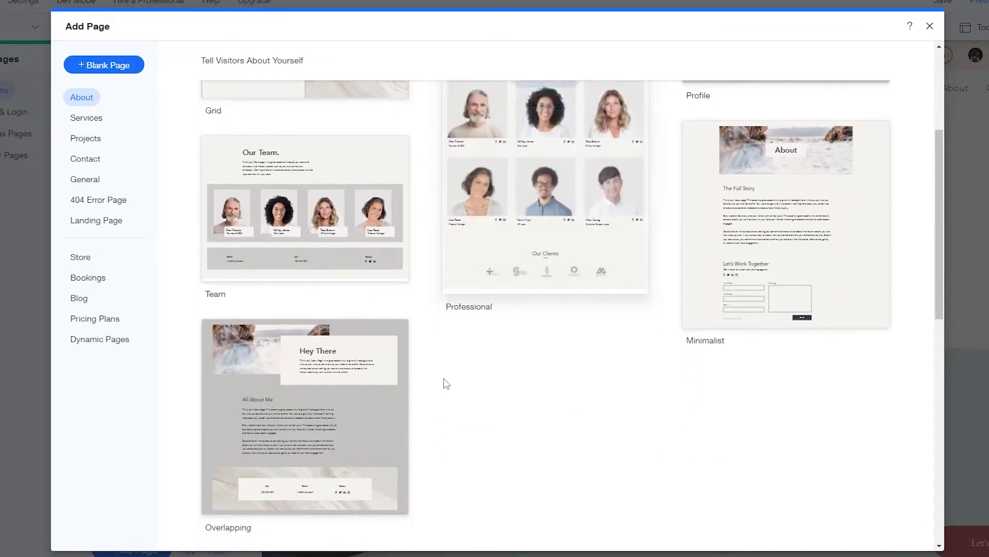
scroll(447, 384, "down", 2)
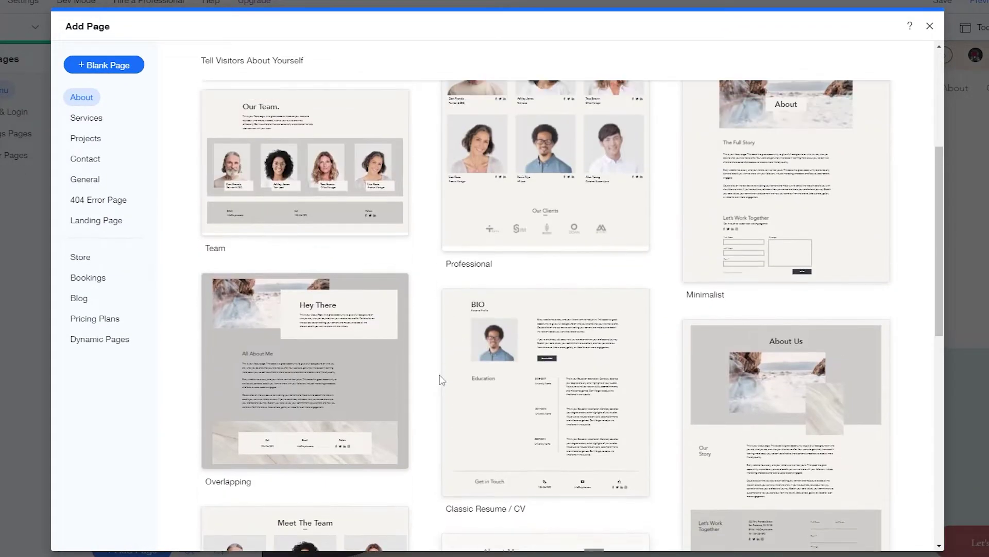
scroll(438, 373, "up", 4)
scroll(184, 177, "up", 2)
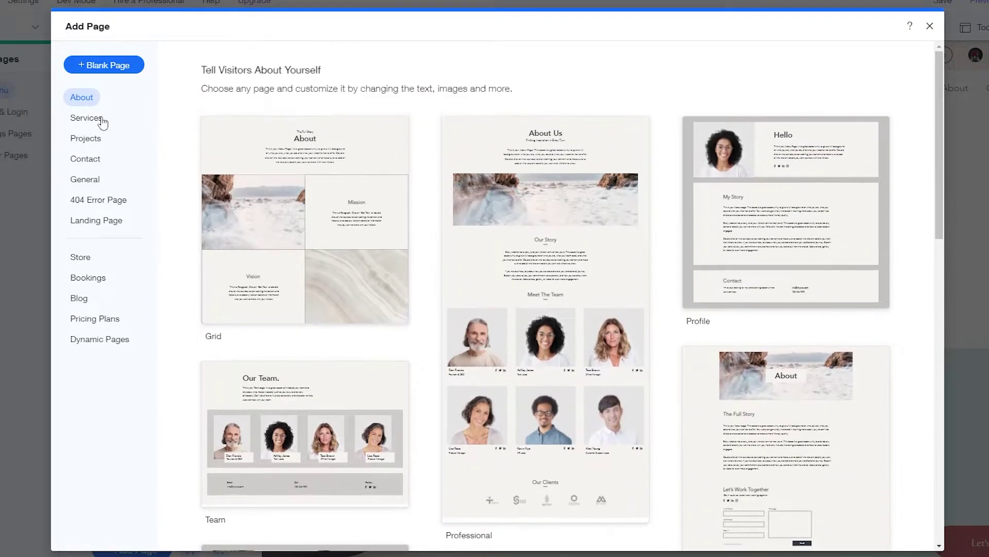
left_click(103, 121)
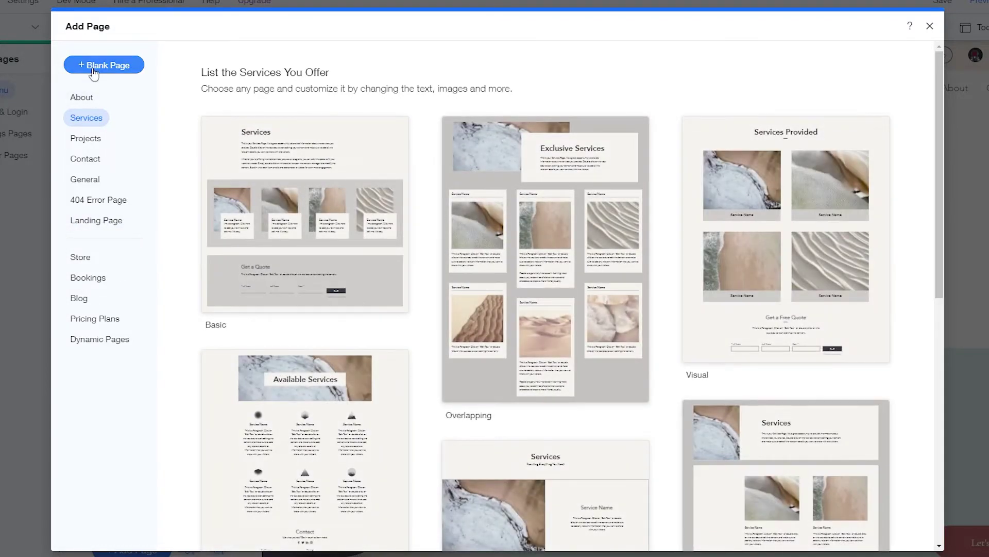
left_click(93, 71)
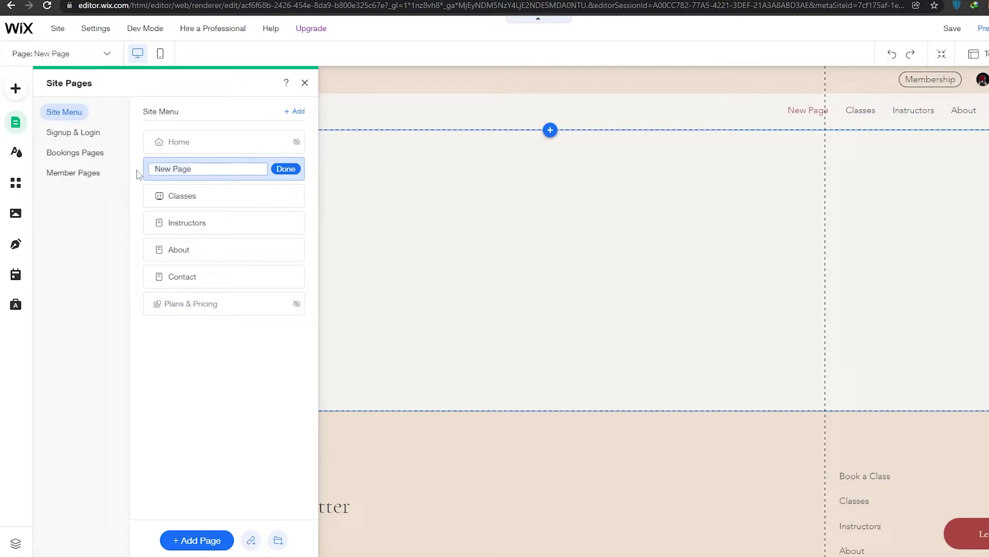
- Rename the new page to 'Booking'
type("oking")
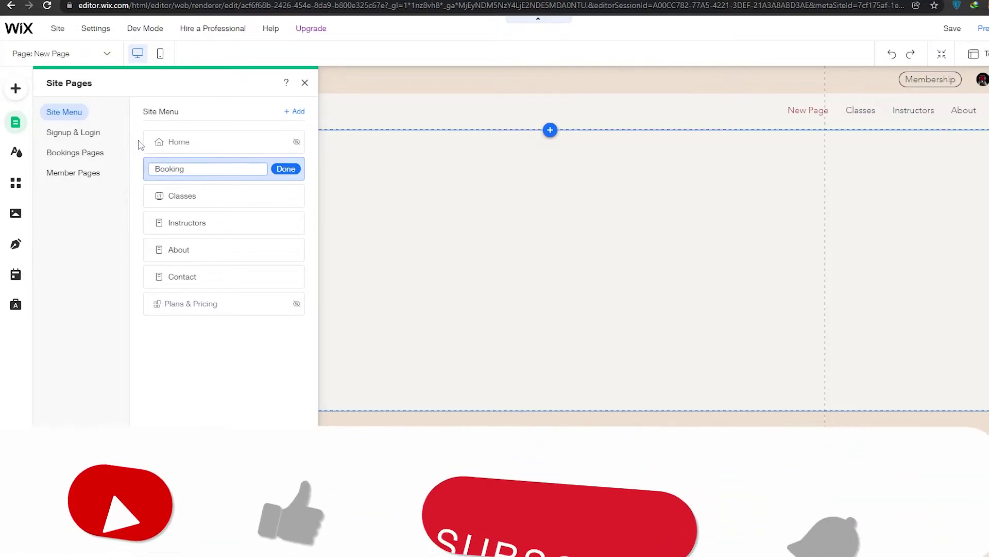
left_click(285, 169)
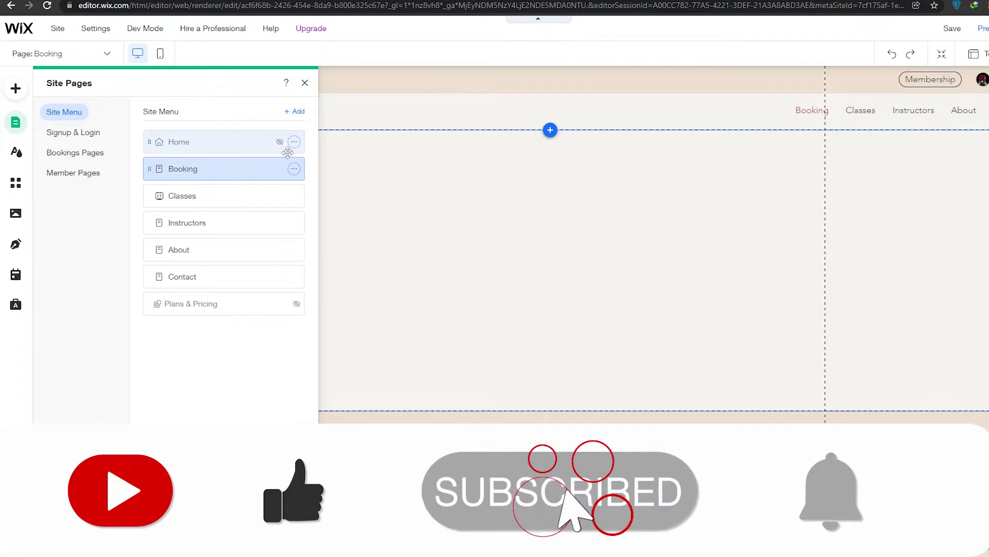
double_click(249, 169)
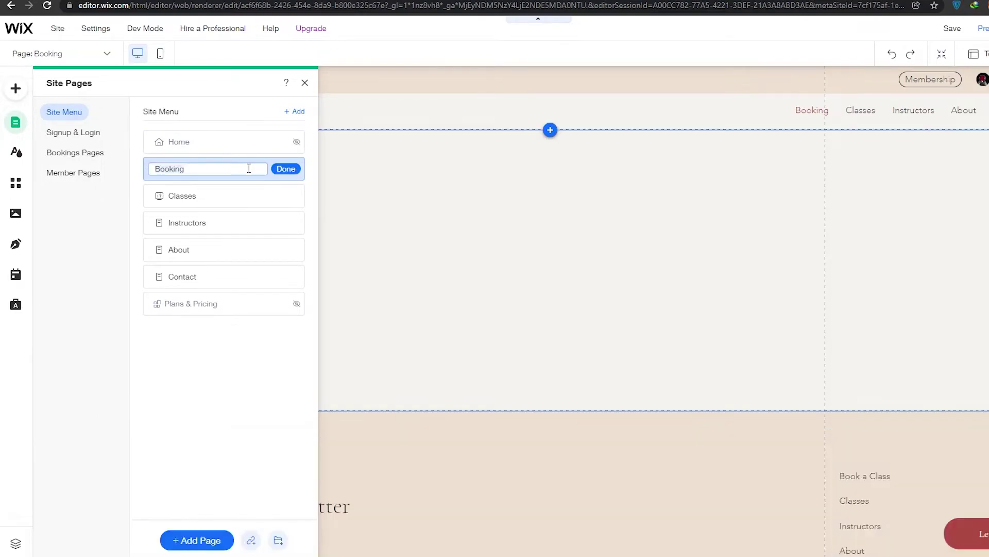
left_click(109, 201)
- Move the Booking page directly below About in the site menu and close Site Pages
left_click_drag(214, 171, 235, 261)
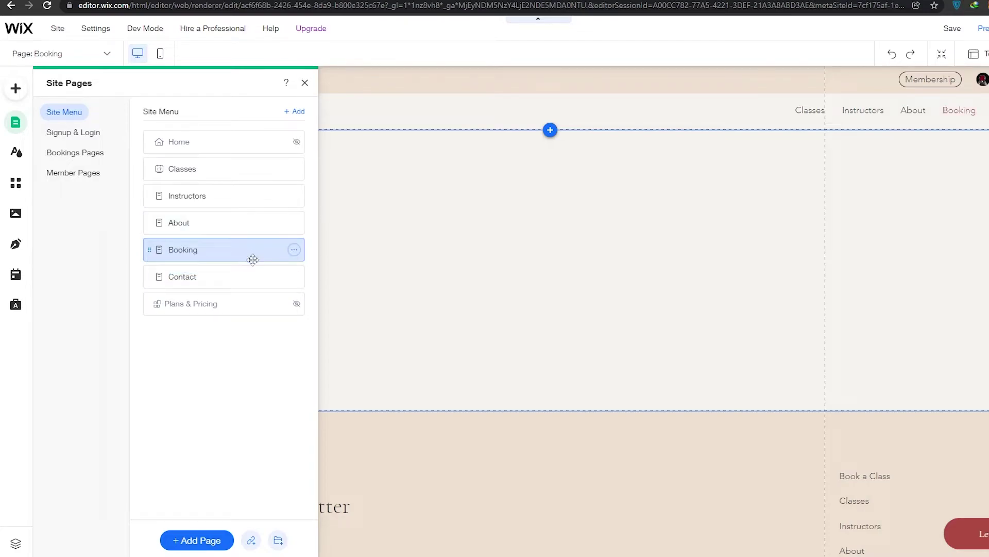
left_click(305, 84)
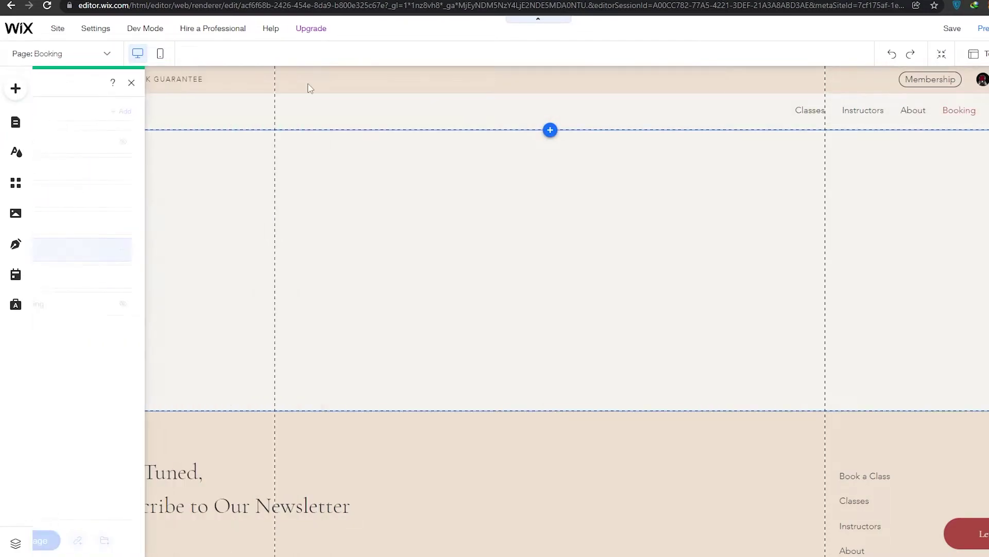
scroll(388, 349, "down", 4)
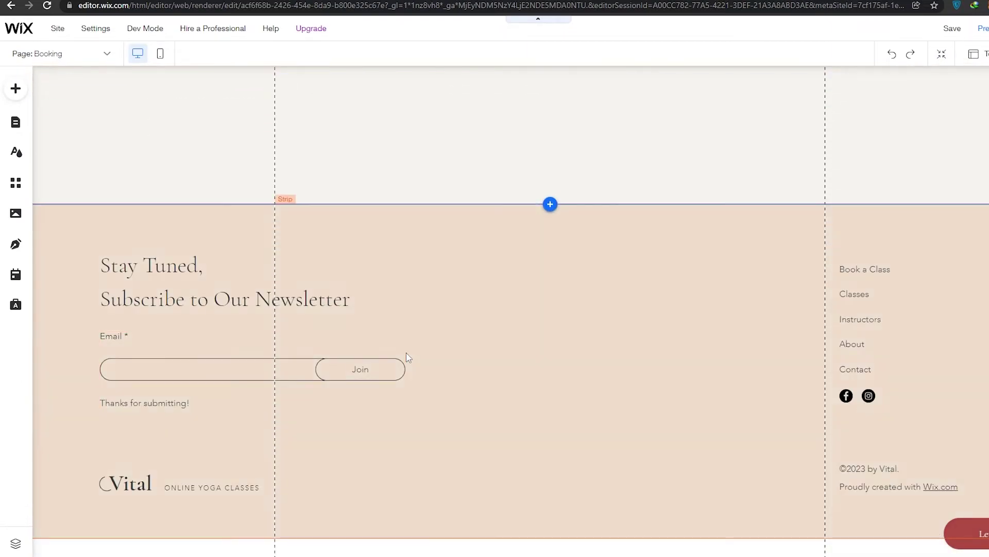
scroll(541, 386, "up", 4)
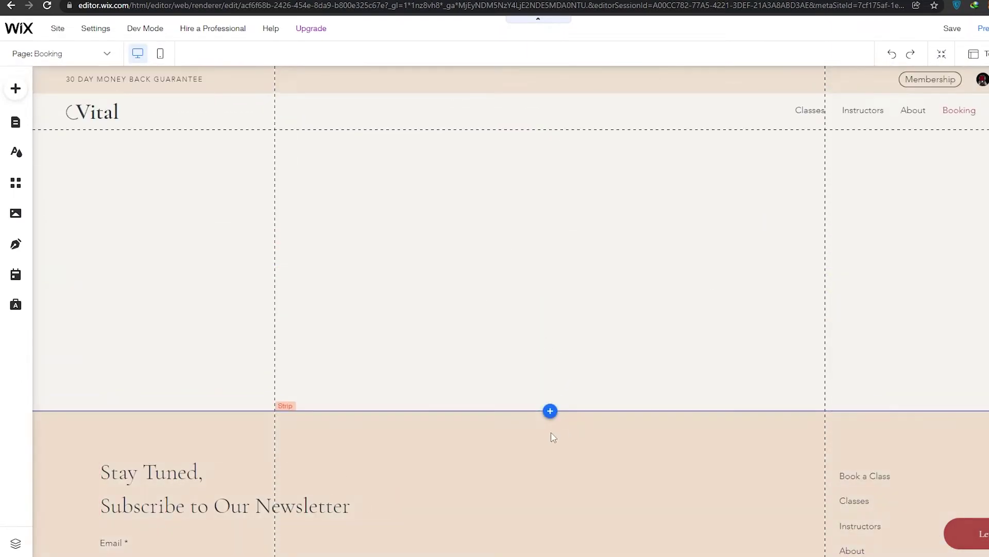
scroll(552, 435, "down", 2)
scroll(565, 433, "down", 2)
scroll(556, 451, "up", 4)
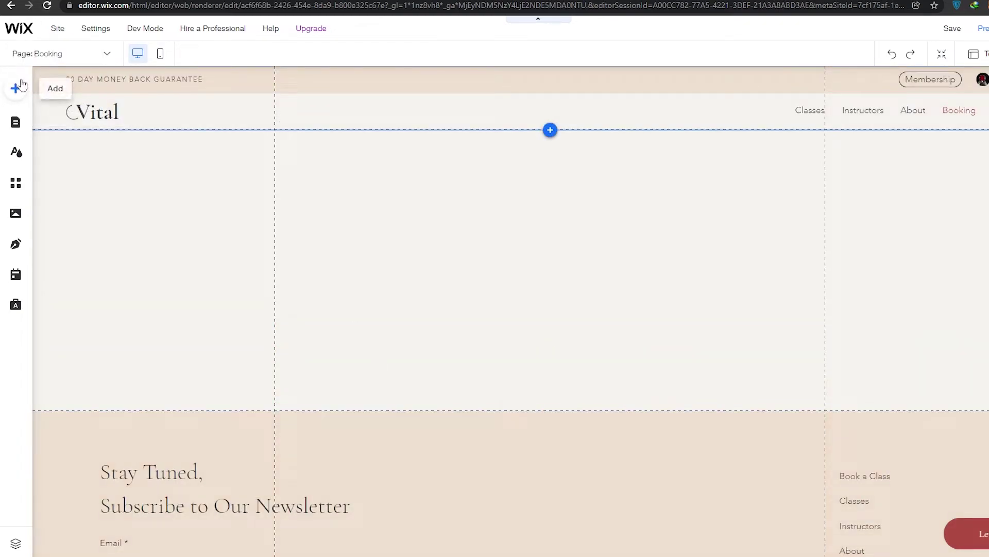
left_click(17, 87)
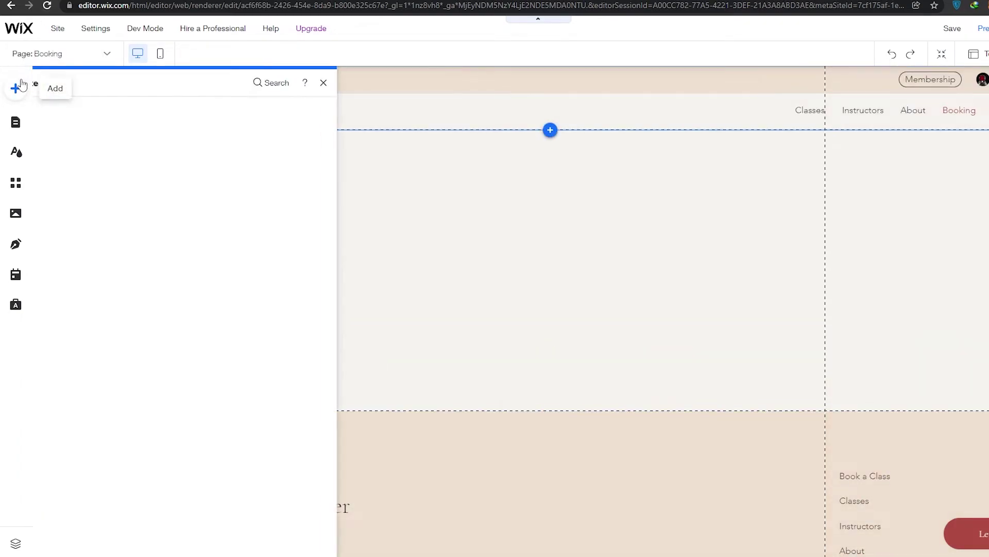
left_click(21, 180)
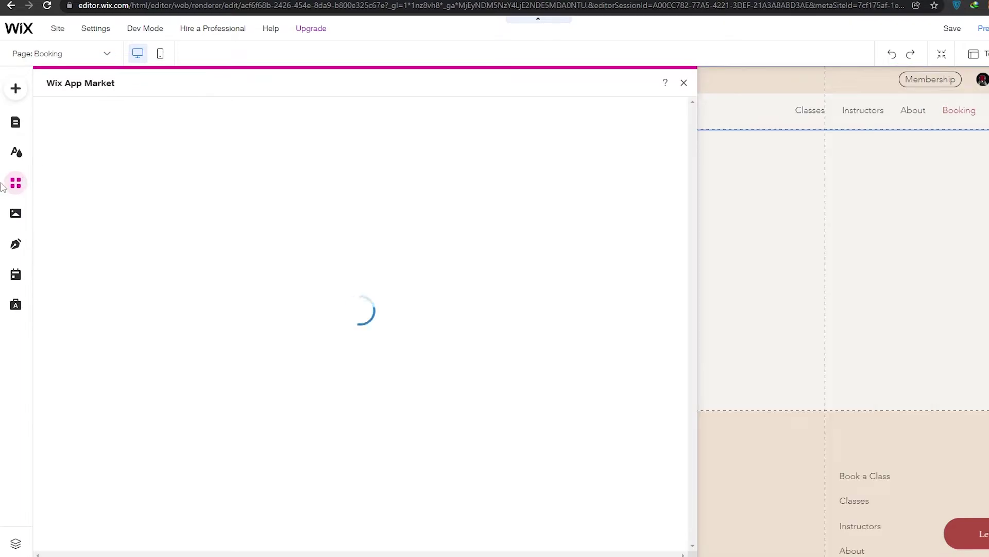
left_click(114, 117)
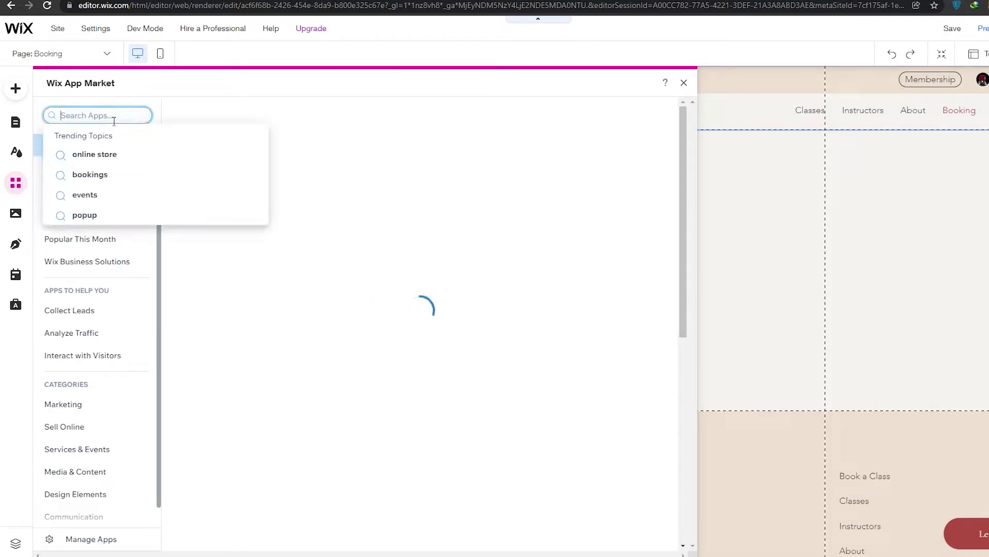
left_click(106, 175)
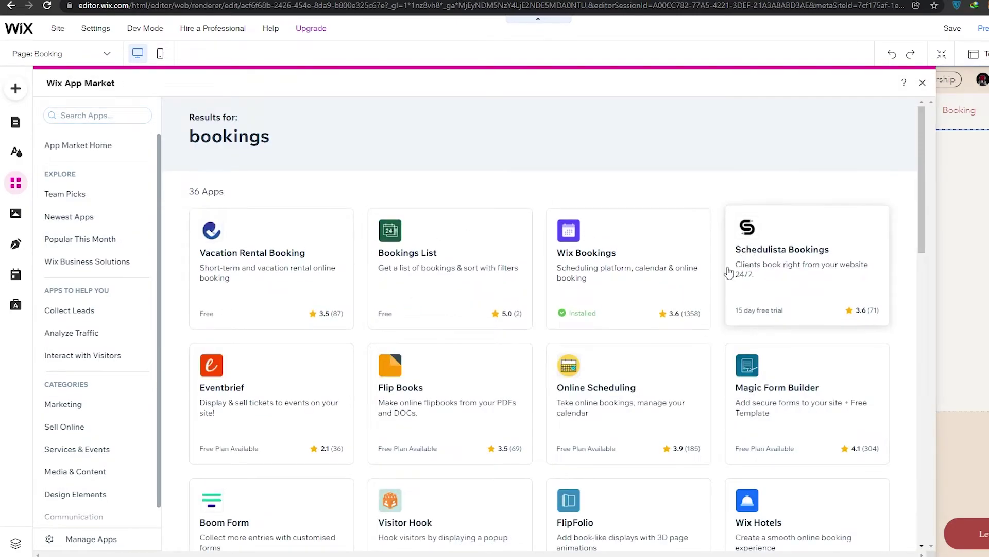
scroll(729, 272, "down", 1)
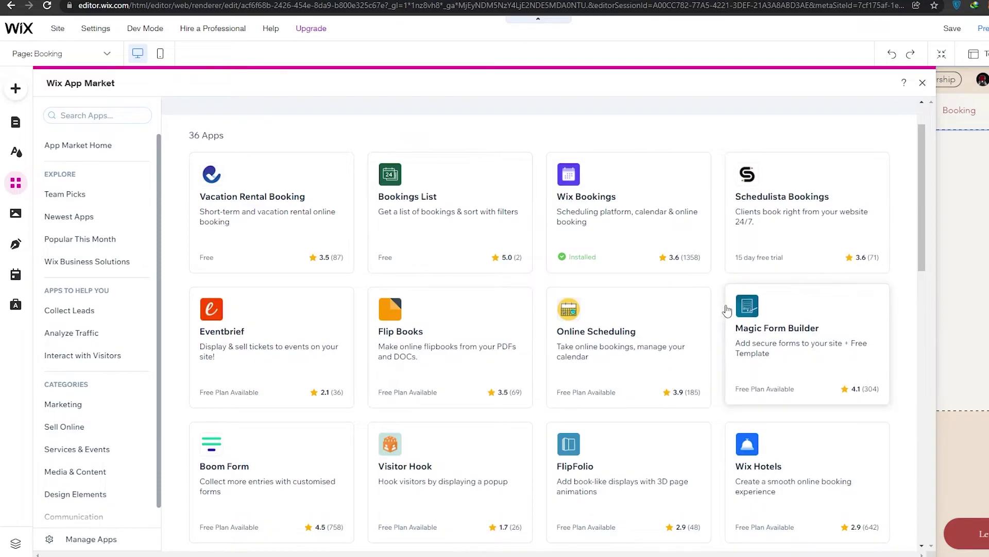
scroll(728, 310, "up", 1)
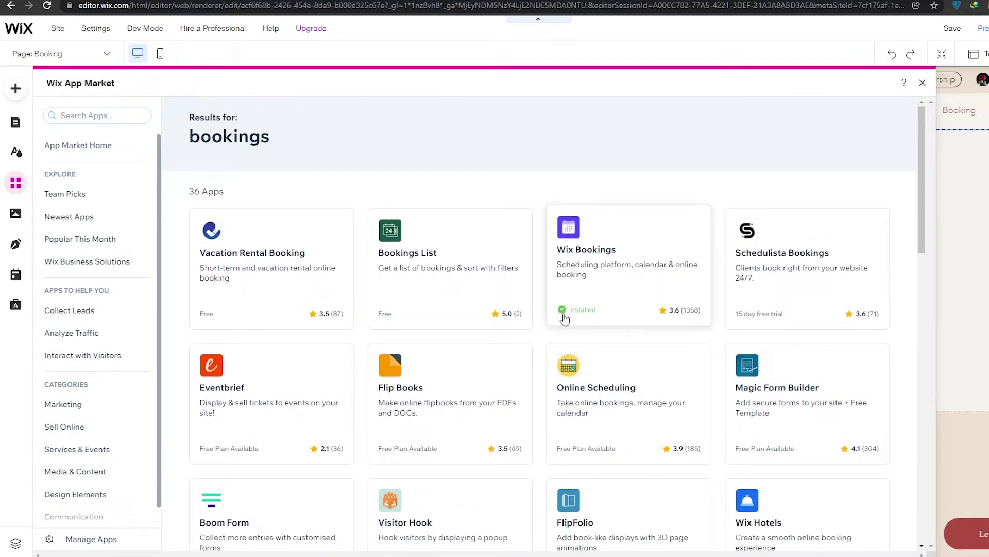
left_click(618, 283)
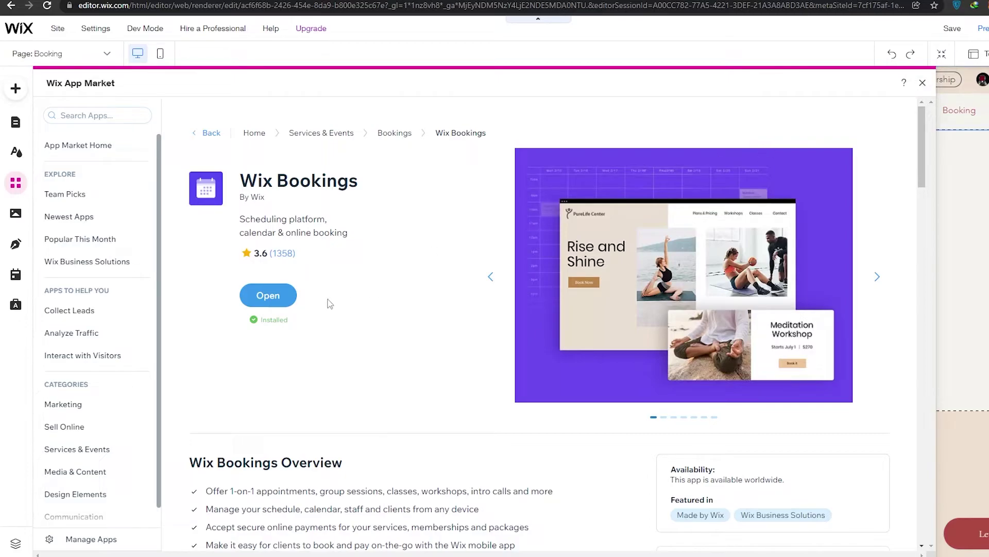
left_click(923, 83)
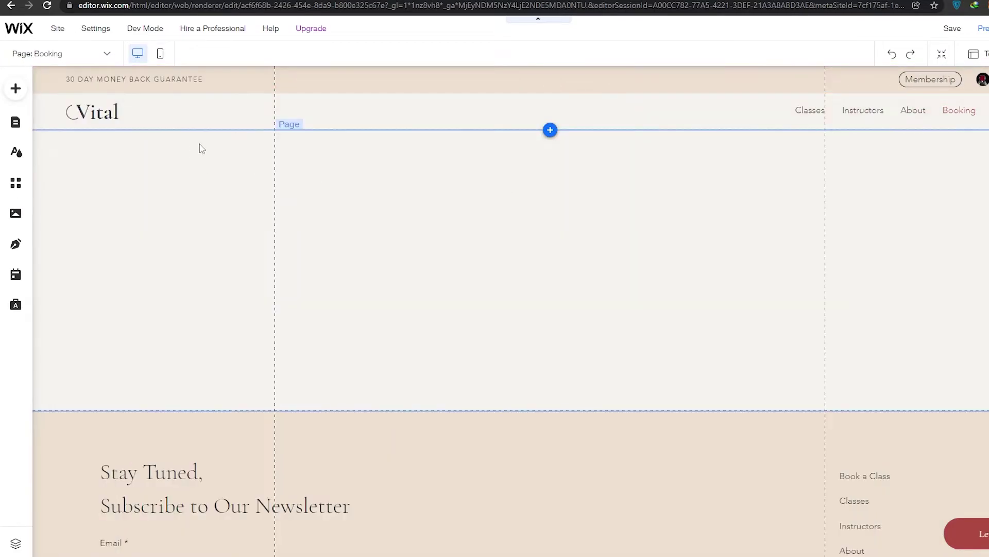
- Switch to the Home page and select its Service List widget of yoga classes
left_click(50, 58)
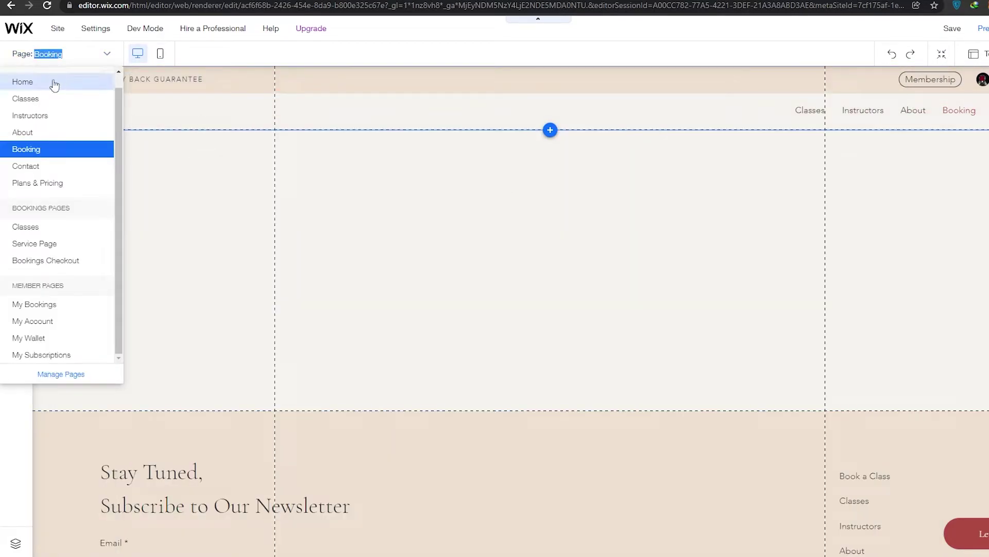
scroll(264, 218, "down", 2)
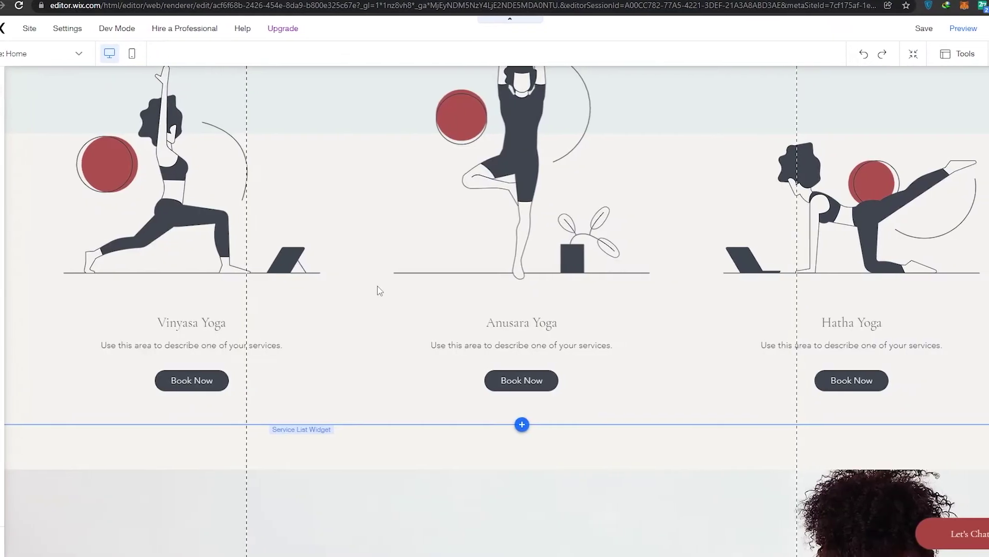
scroll(402, 294, "up", 2)
scroll(368, 297, "up", 1)
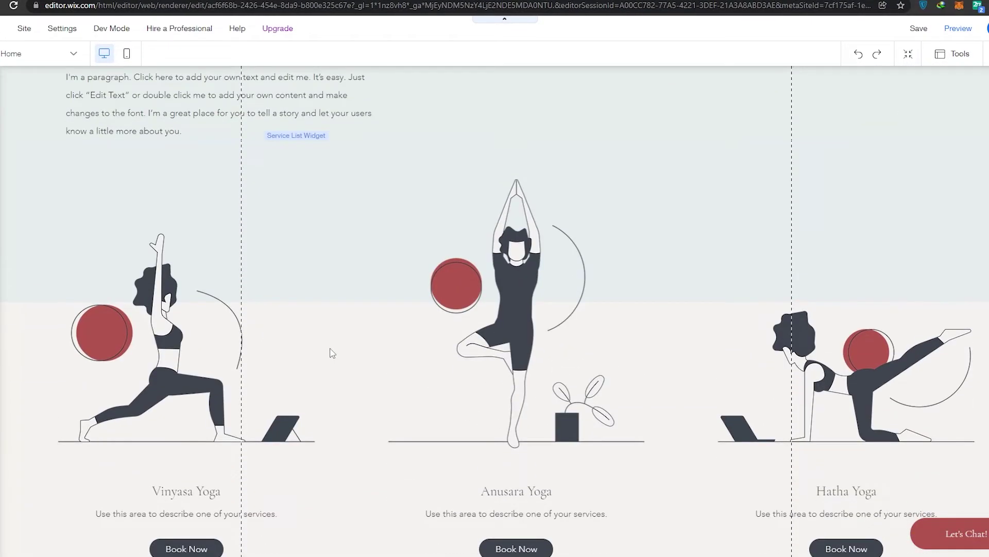
left_click(337, 315)
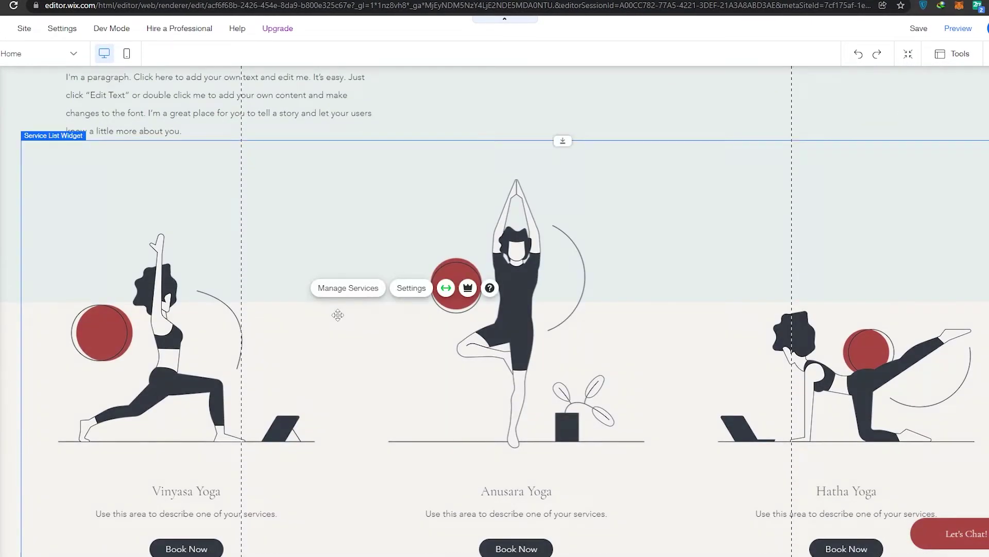
- Open Manage Services and review the six booking services in the dashboard
left_click(361, 289)
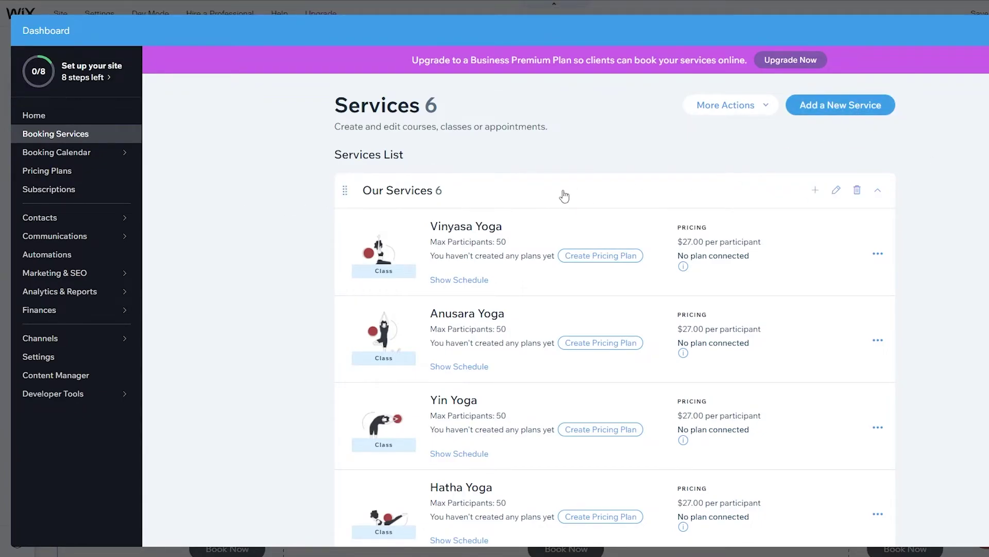
scroll(561, 194, "down", 3)
scroll(522, 227, "down", 3)
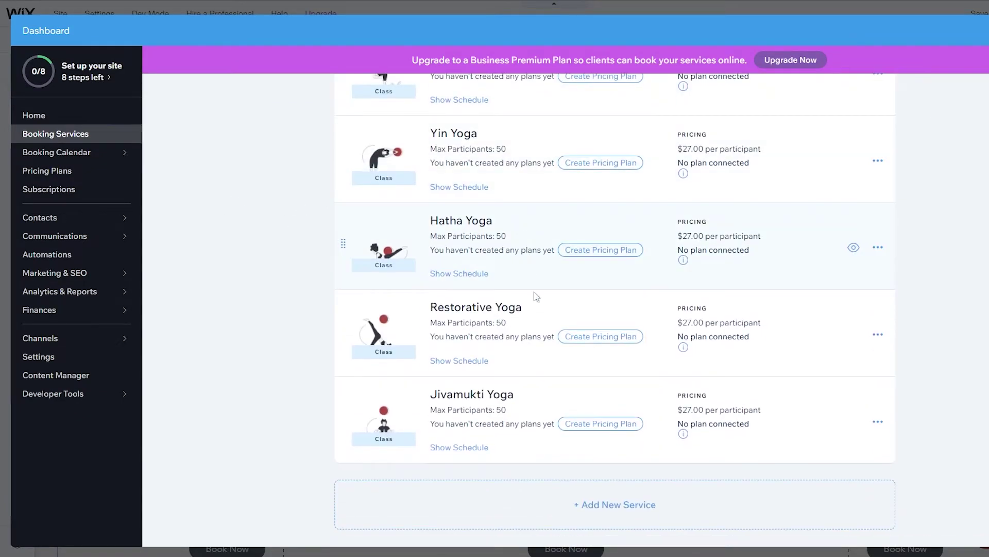
scroll(512, 308, "up", 5)
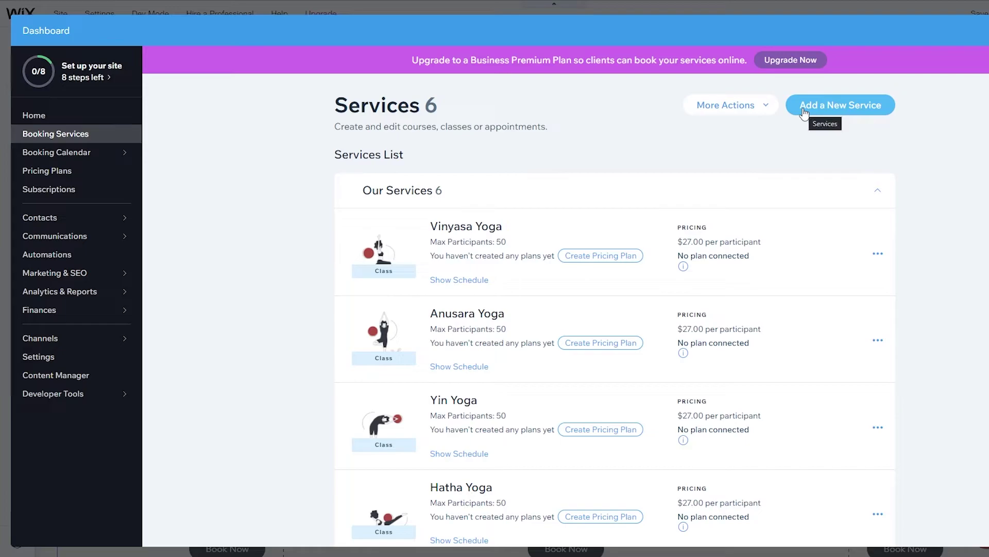
- Create a new service of the 1-on-1 type
left_click(804, 109)
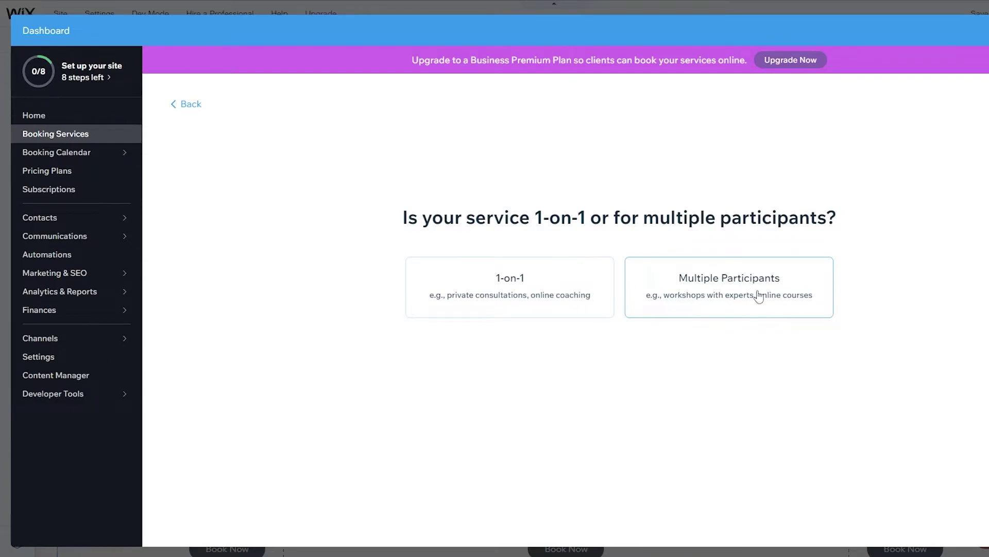
left_click(523, 306)
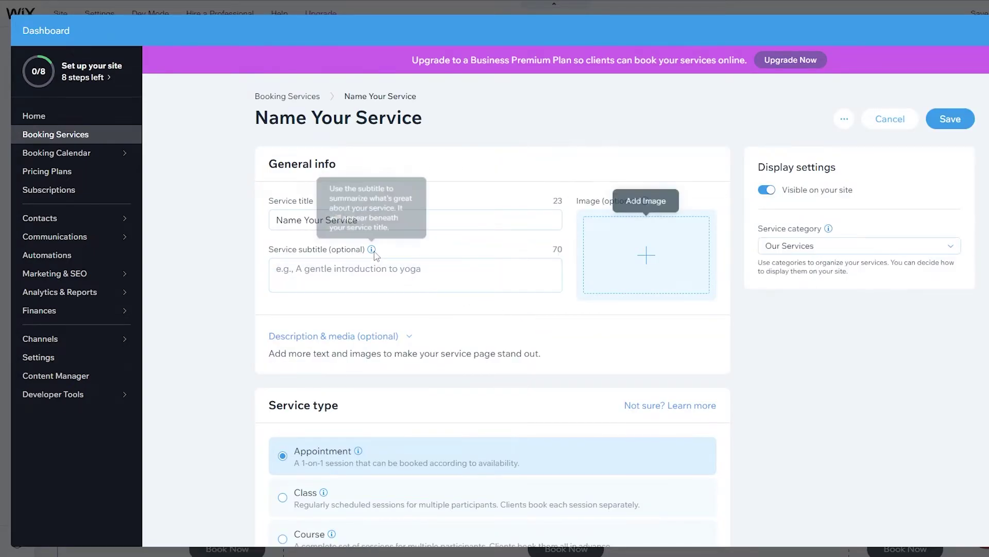
scroll(470, 398, "down", 2)
scroll(470, 397, "up", 2)
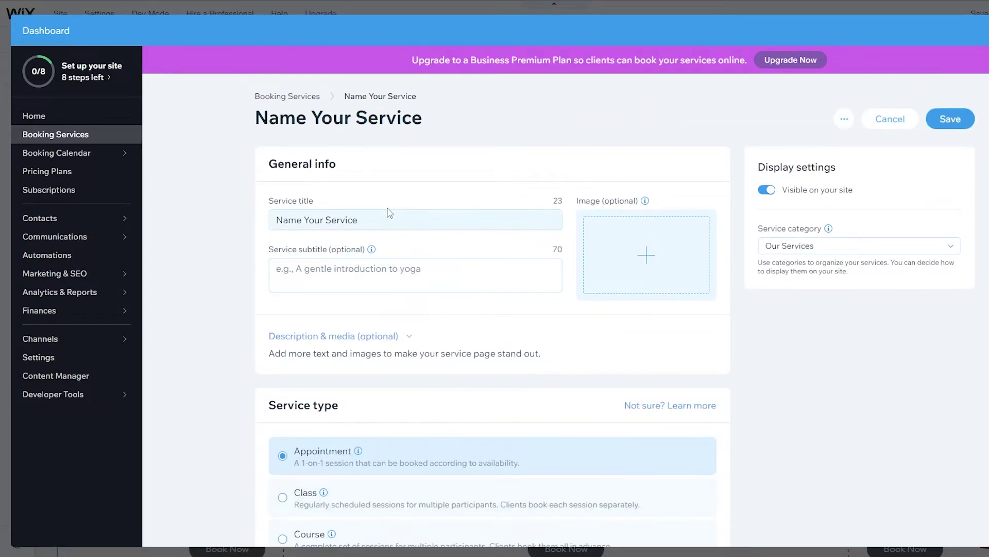
- Title the service 'Private Session' and bring up its image chooser
left_click(392, 218)
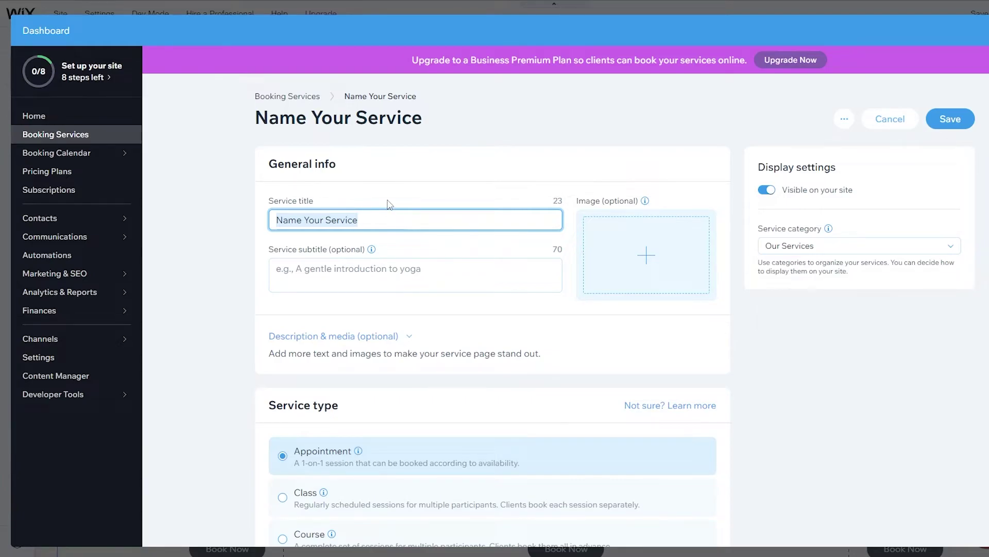
type("Private Session")
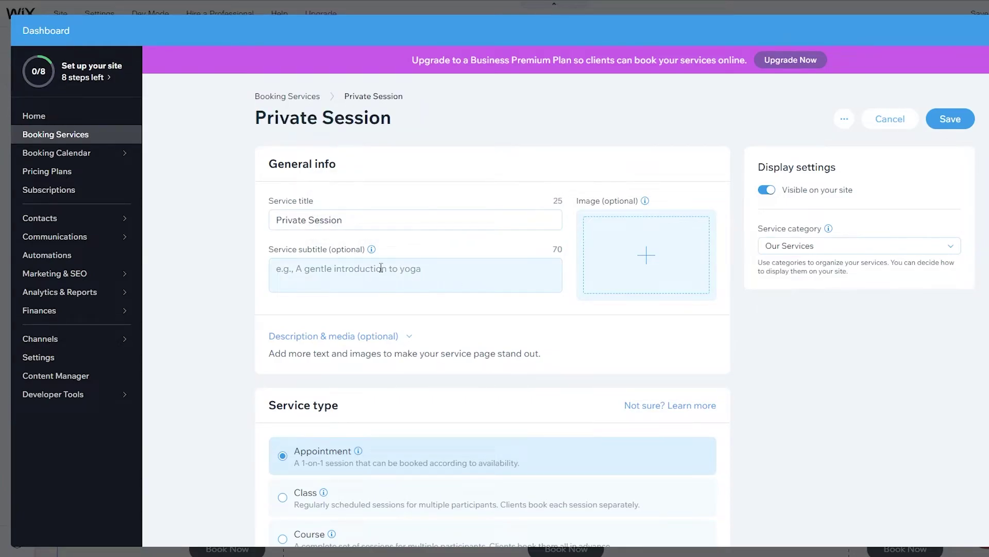
left_click(336, 284)
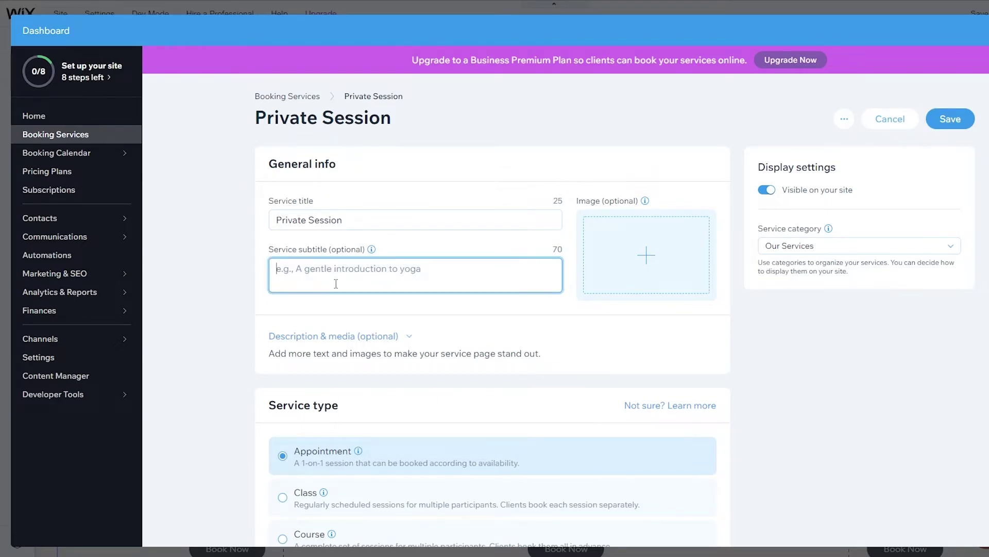
left_click(646, 278)
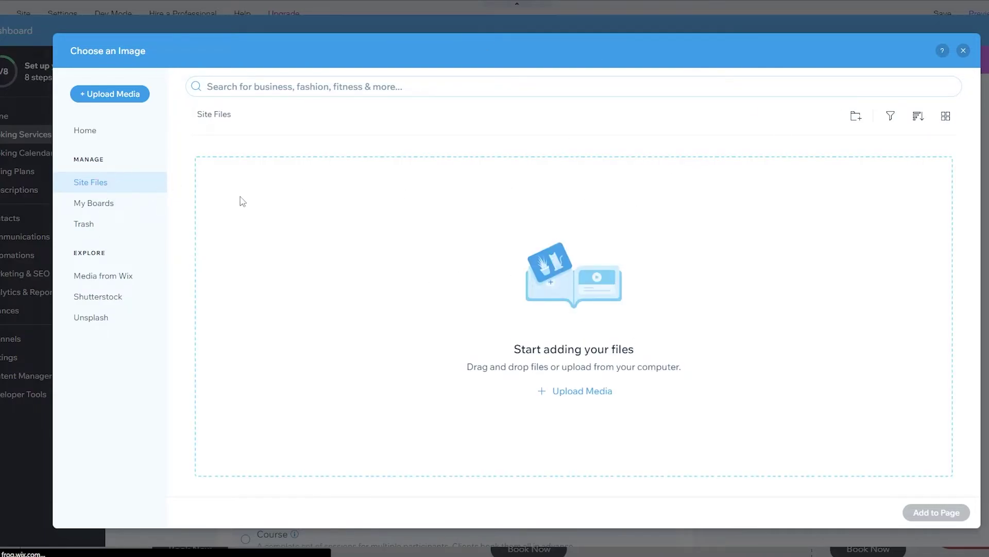
- Browse Media from Wix for 'yoga', switching between Illustrations and Photos filters
left_click(135, 281)
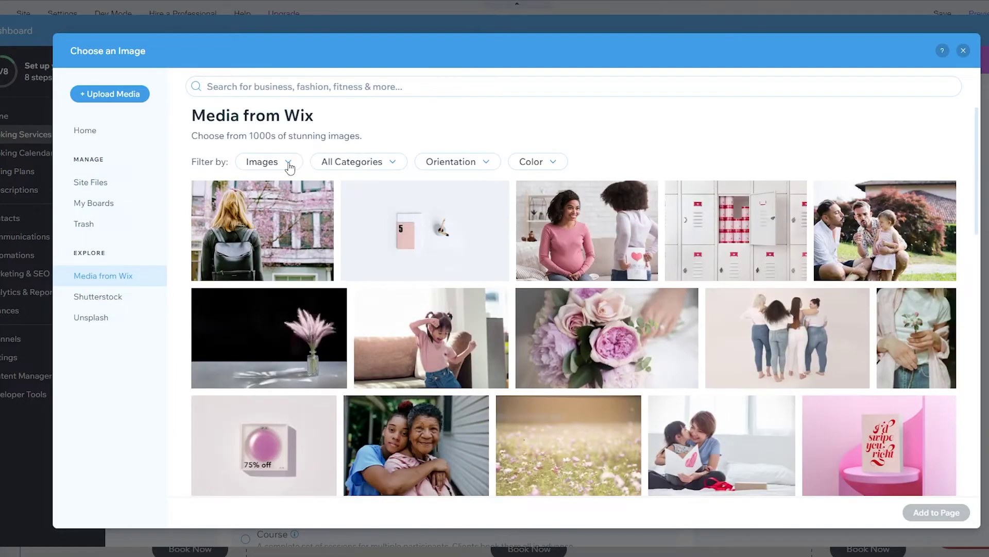
left_click(289, 164)
left_click(286, 225)
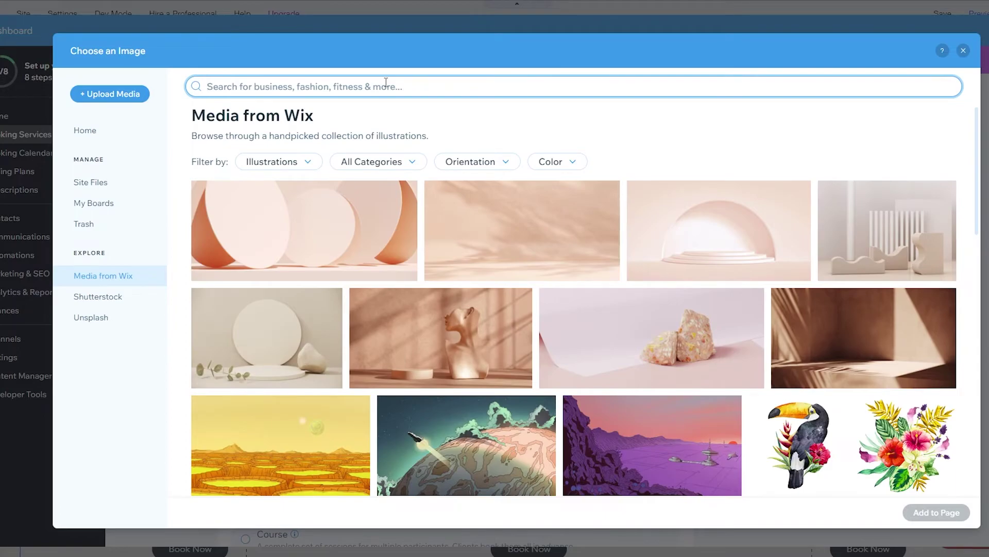
type("yoga")
left_click(278, 161)
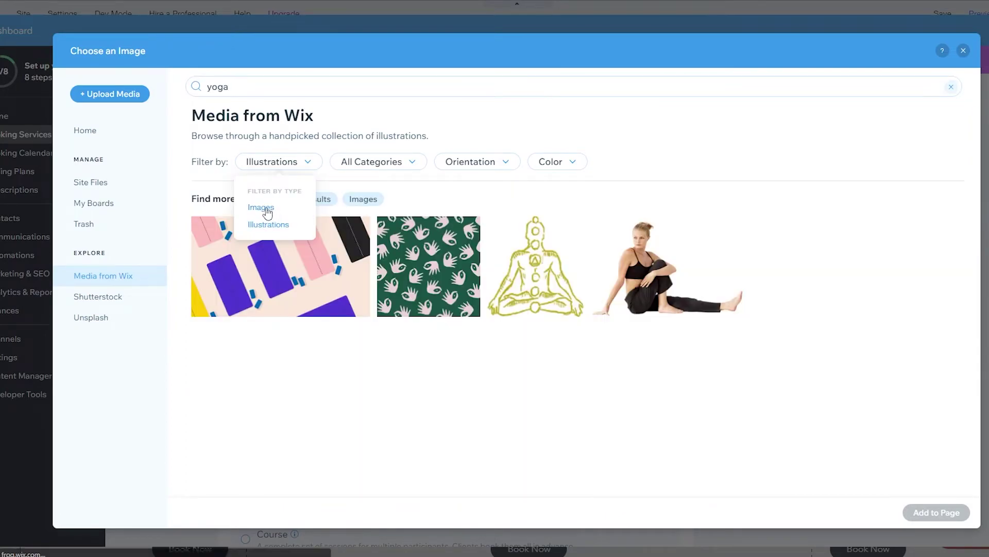
left_click(257, 207)
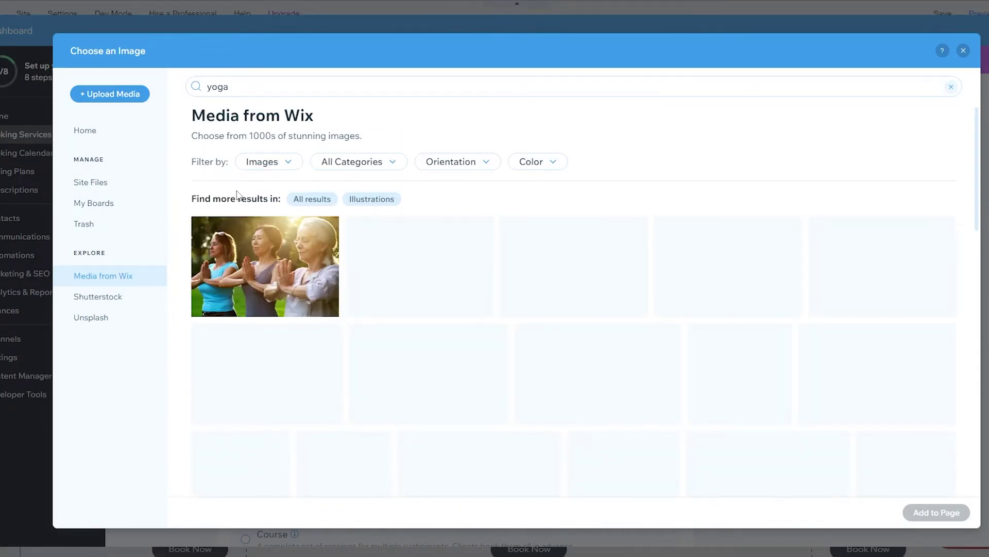
scroll(238, 200, "down", 5)
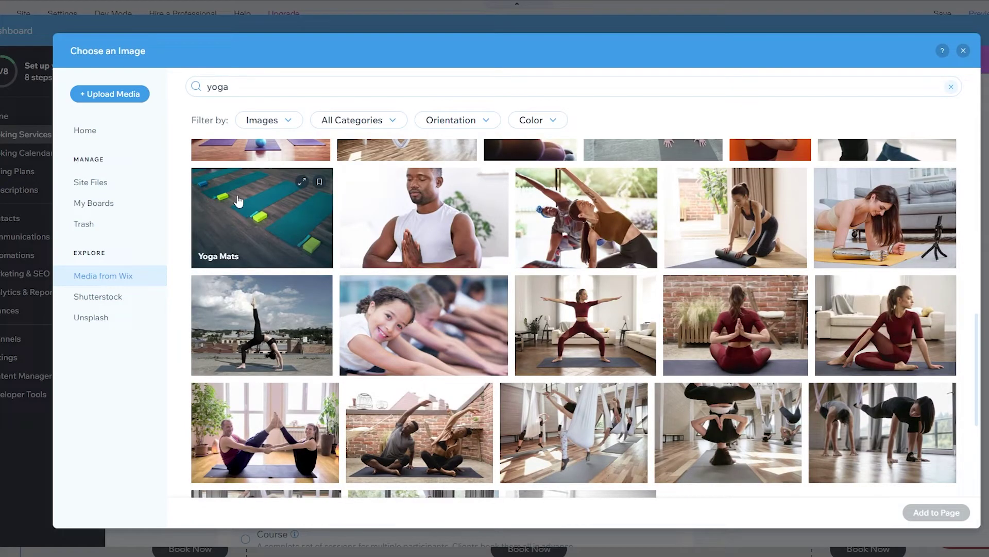
scroll(239, 200, "up", 10)
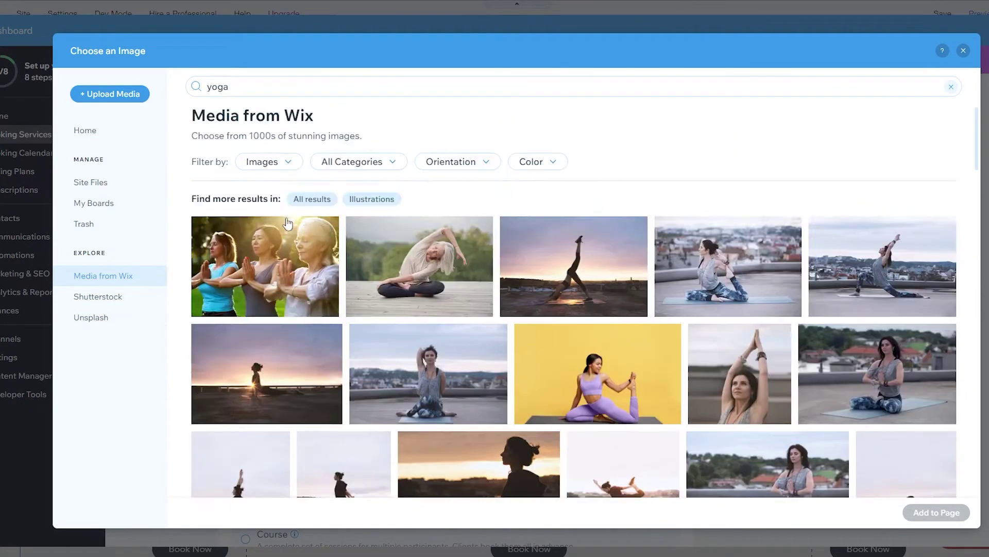
left_click(391, 168)
left_click(307, 157)
left_click(287, 165)
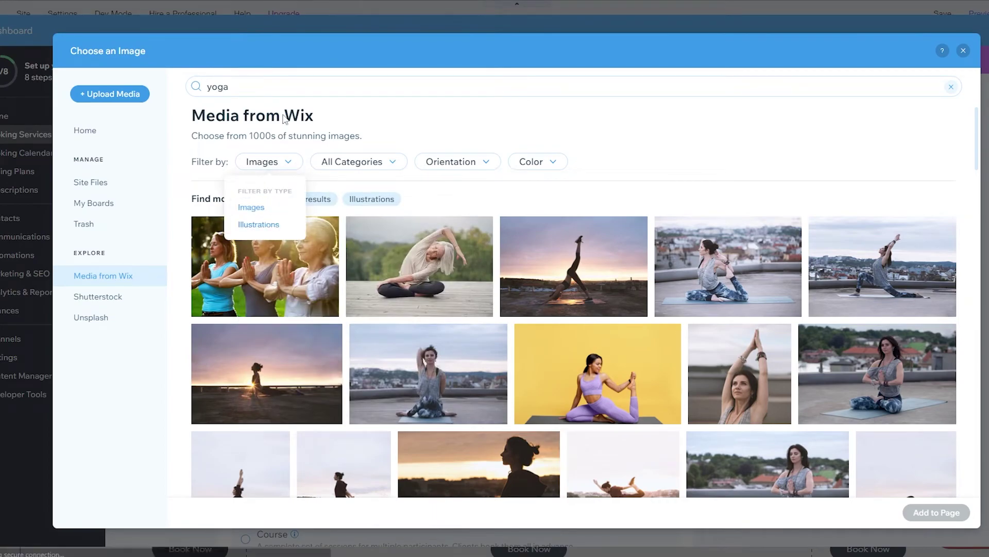
left_click(267, 227)
- Search illustrations for 'exercise' and add the Golden Chakra image to the service
double_click(262, 86)
type("exerwi")
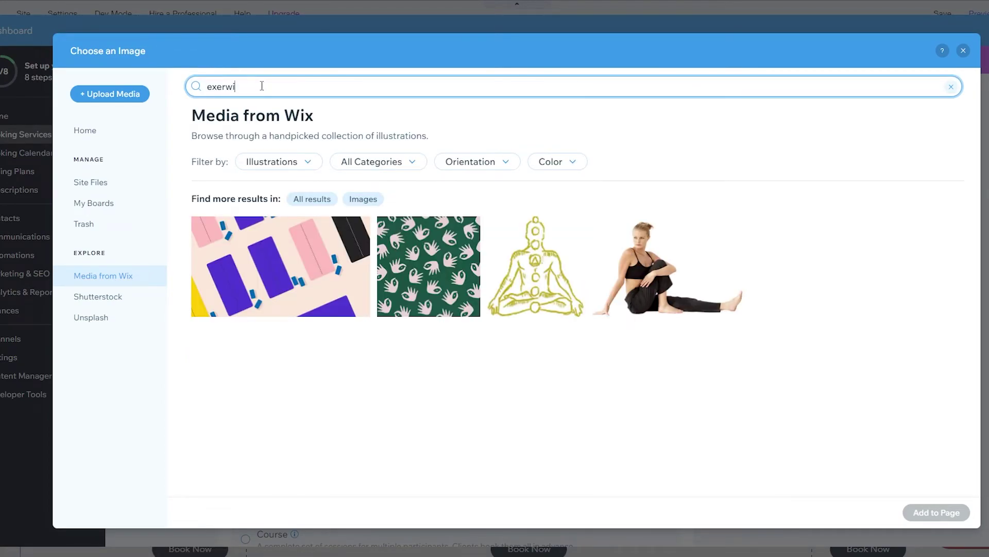
key("BackSpace")
key("BackSpace")
type("cise")
scroll(328, 332, "down", 1)
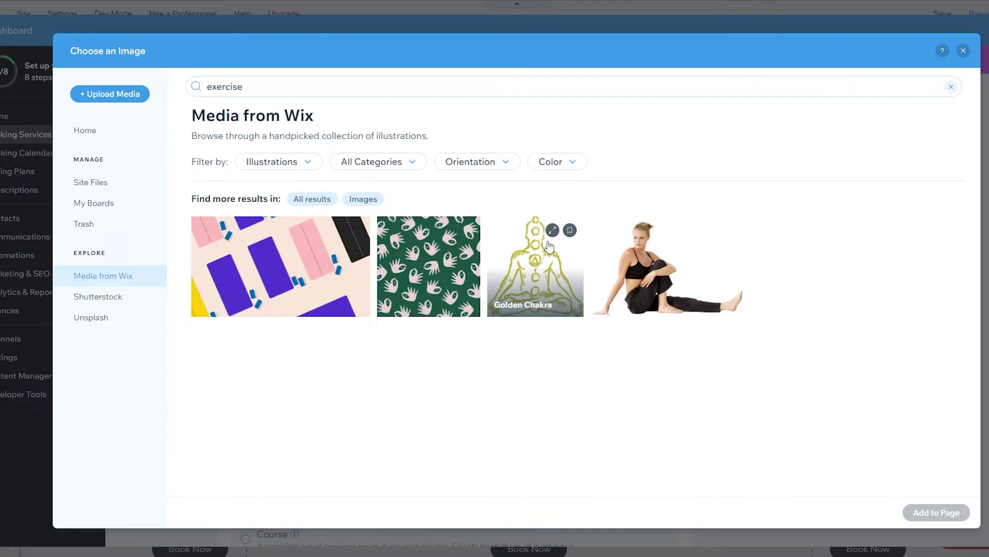
left_click(548, 266)
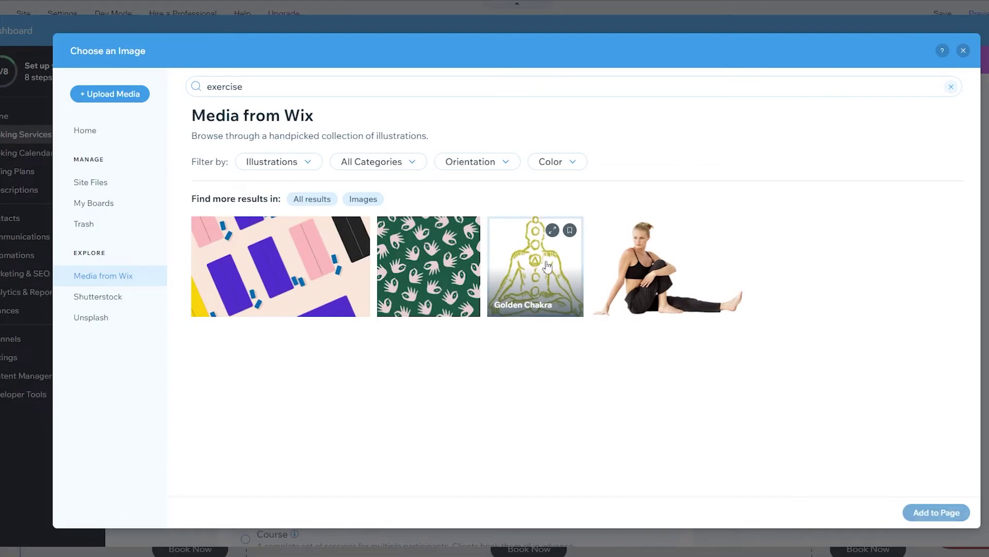
left_click(547, 266)
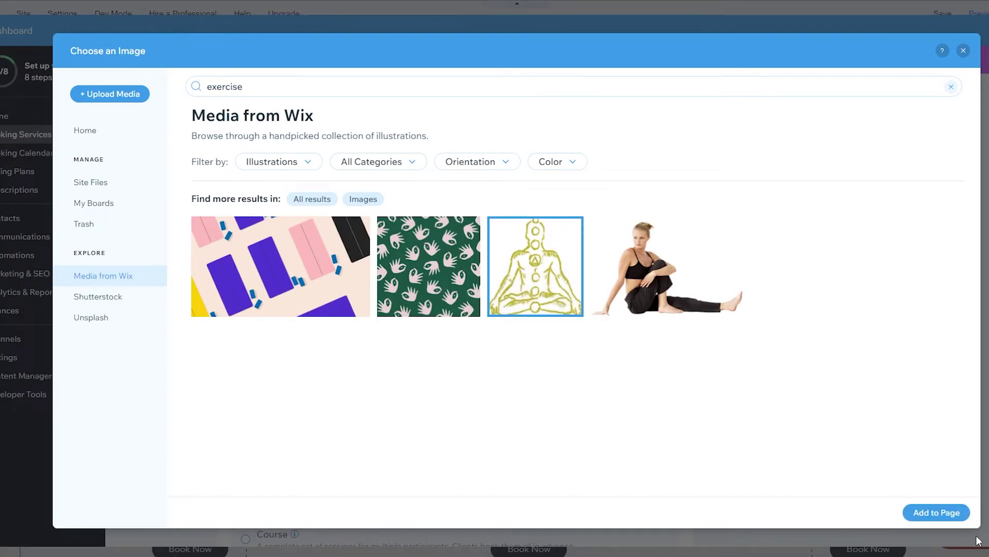
left_click(937, 512)
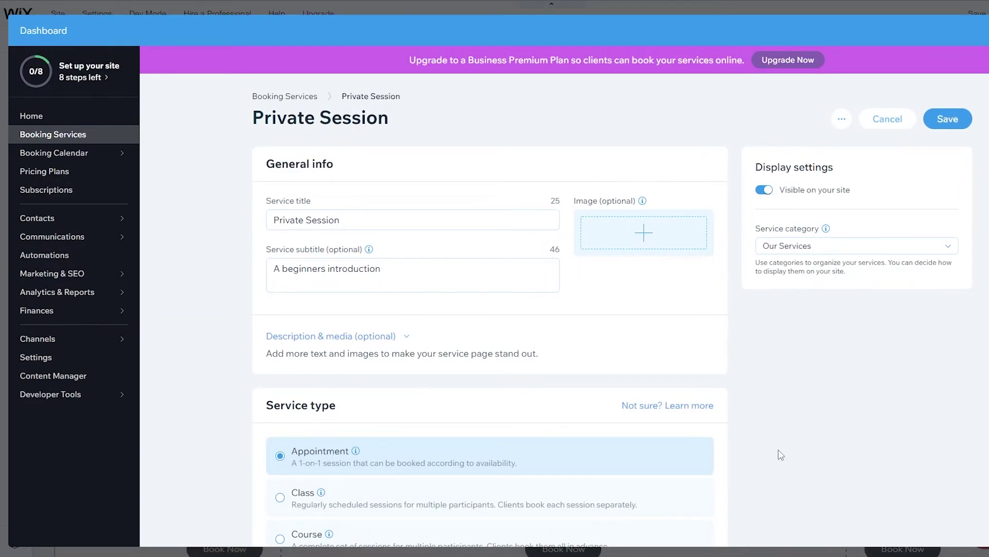
- Set the Private Session price amount to 150
scroll(634, 356, "down", 3)
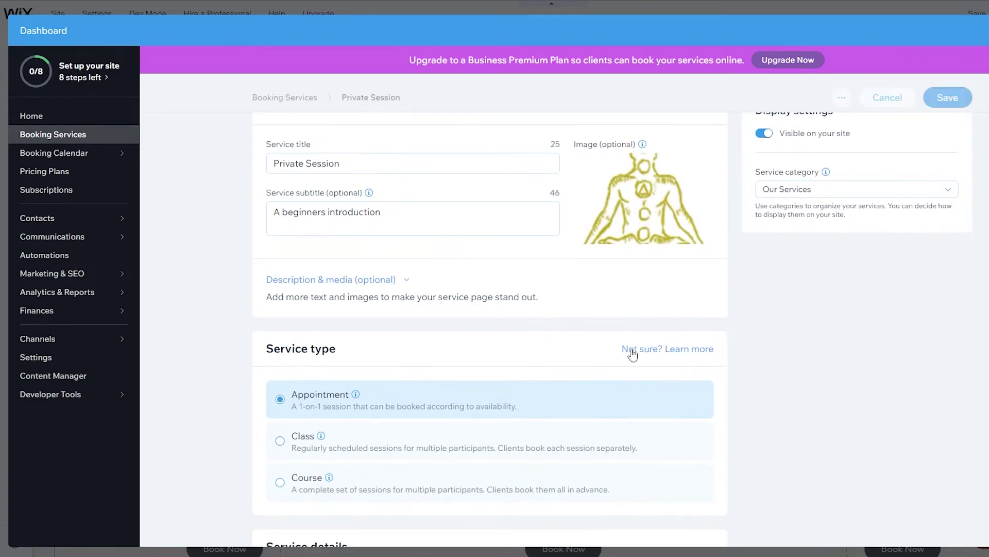
scroll(320, 294, "down", 2)
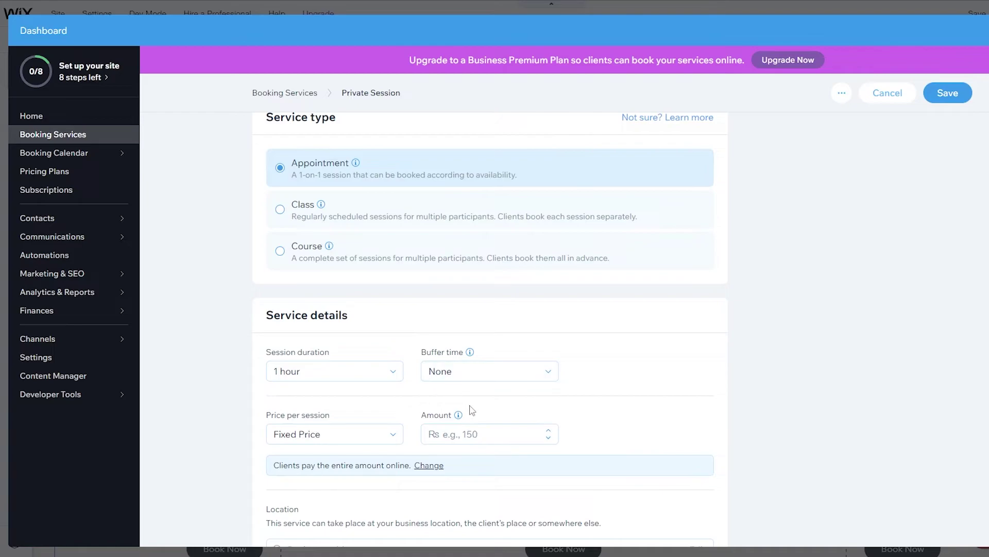
scroll(481, 465, "down", 1)
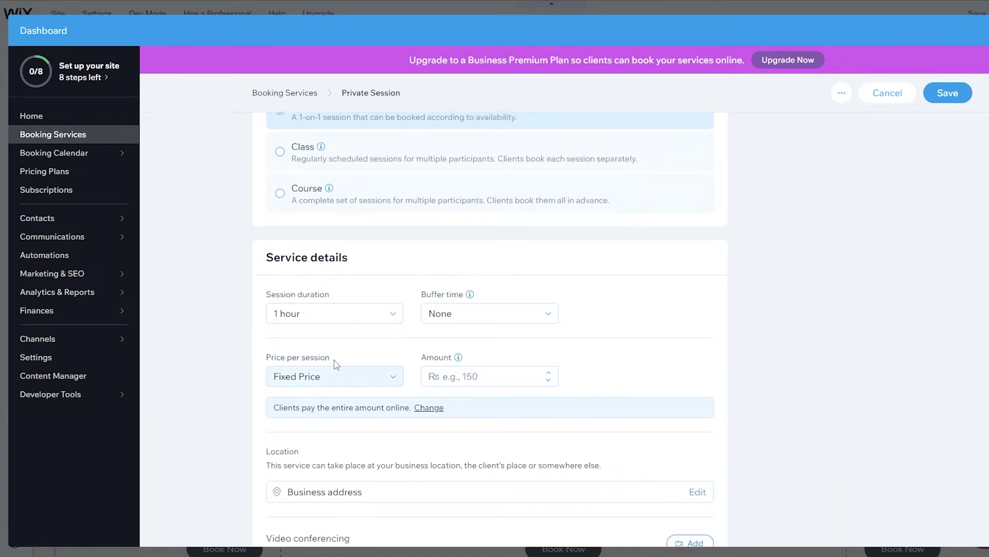
left_click(516, 381)
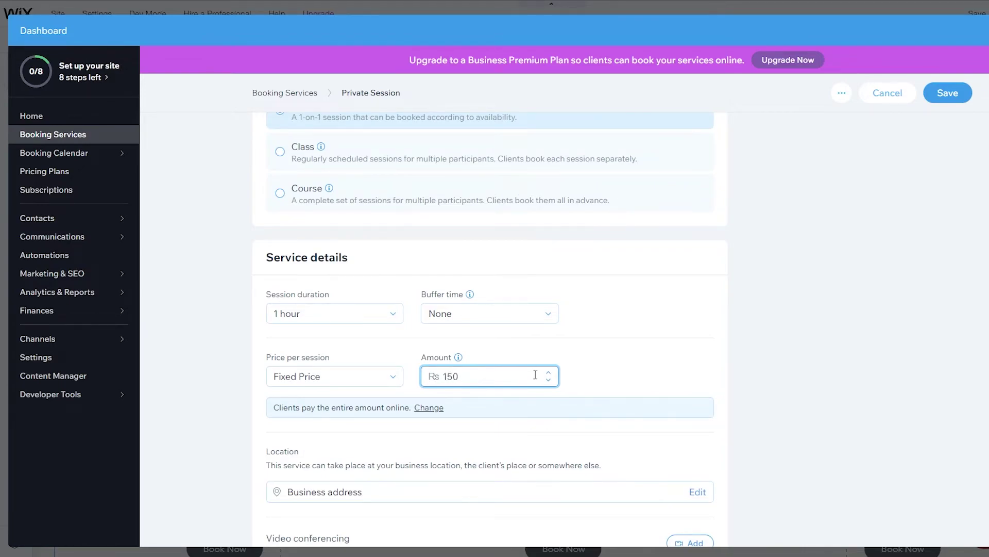
scroll(535, 375, "down", 1)
key("shift+Home")
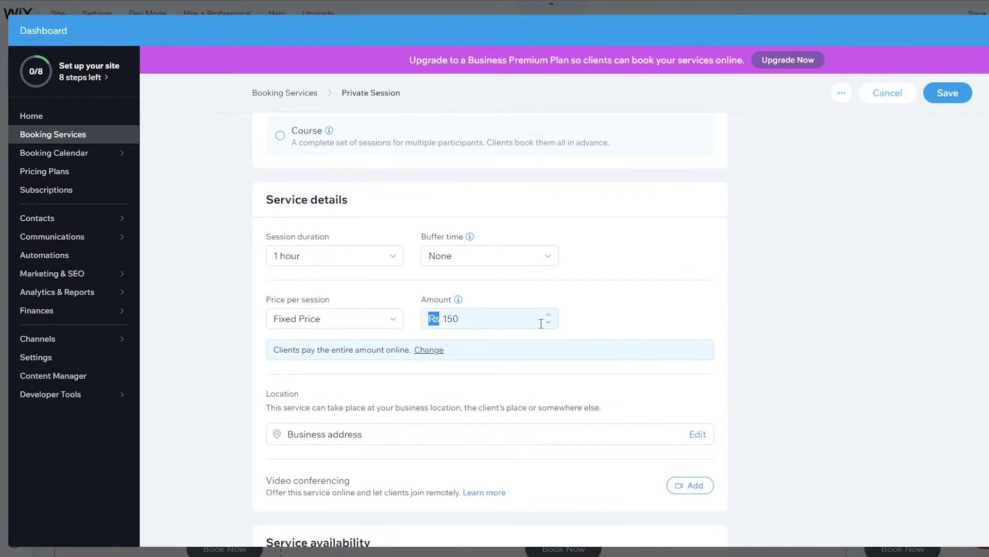
scroll(485, 396, "down", 1)
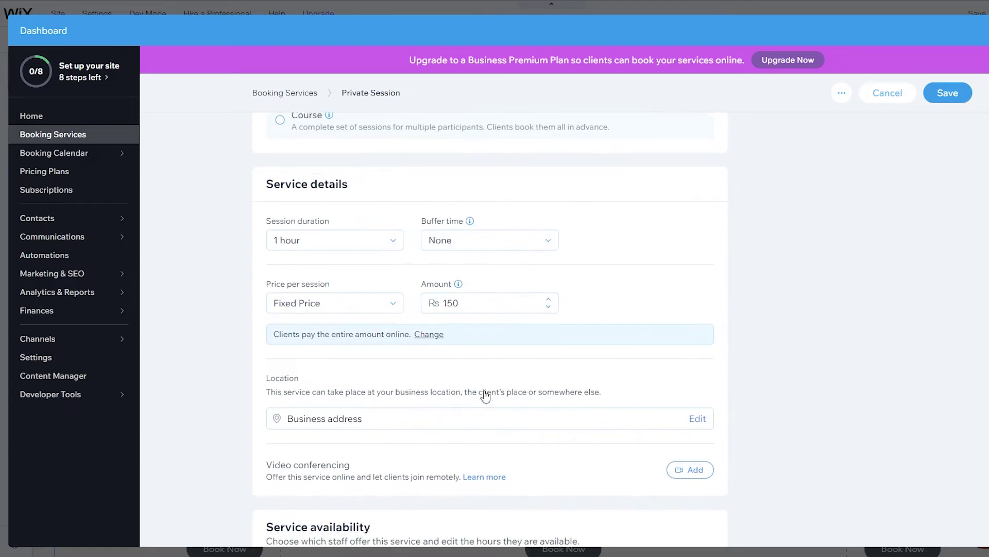
scroll(485, 395, "down", 2)
scroll(488, 395, "down", 6)
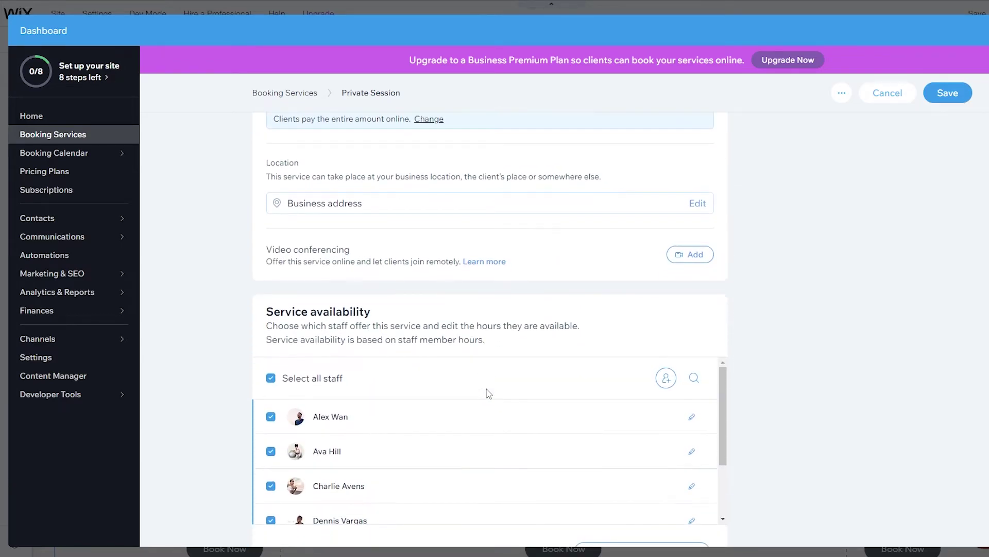
scroll(399, 398, "down", 1)
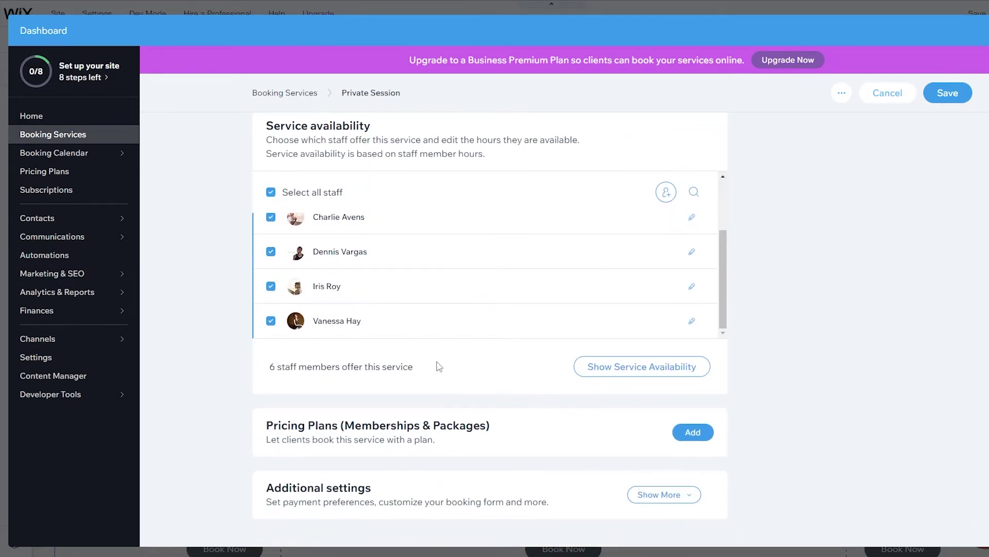
scroll(423, 427, "up", 1)
scroll(439, 411, "down", 1)
scroll(569, 485, "up", 4)
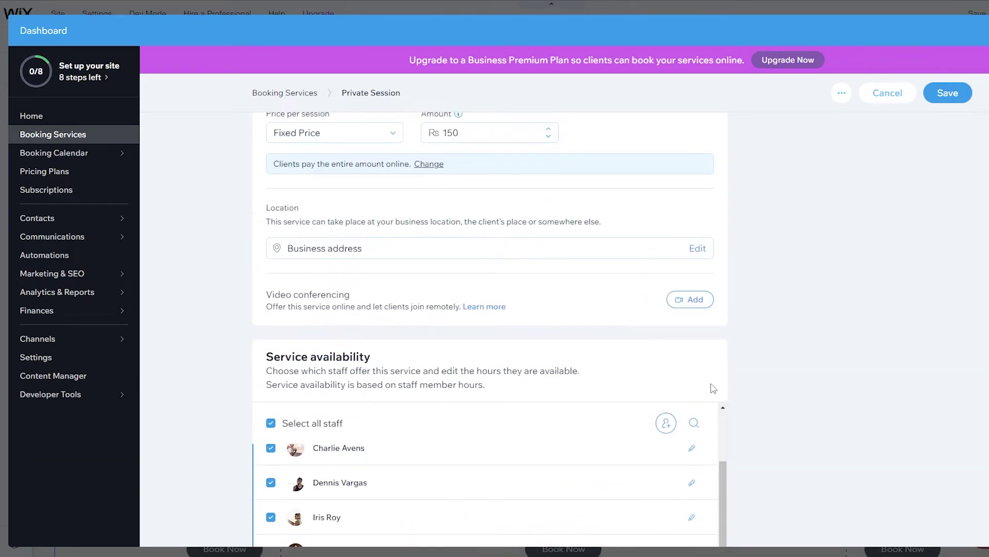
- Save the new service, dismiss the upgrade offer, and go to Booking Calendar
left_click(949, 94)
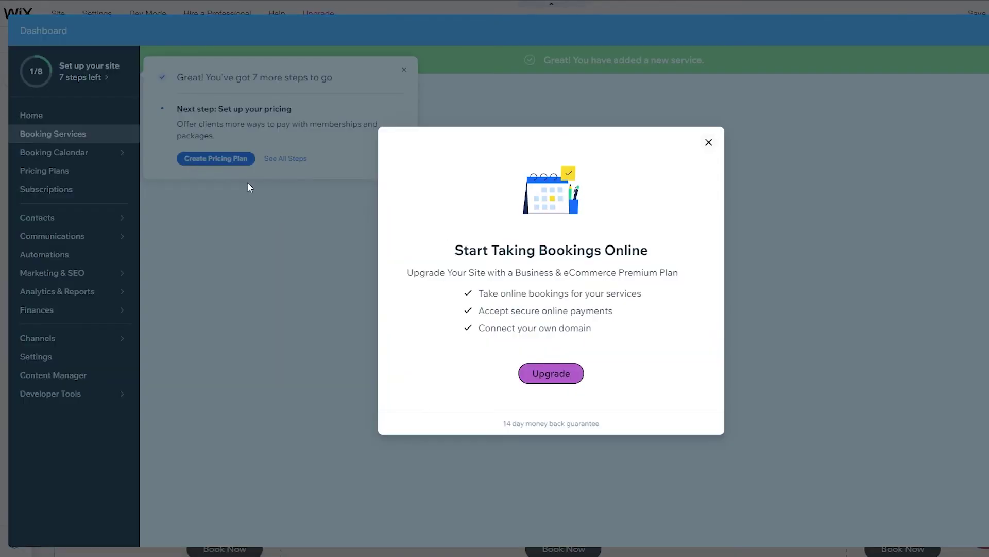
key("Escape")
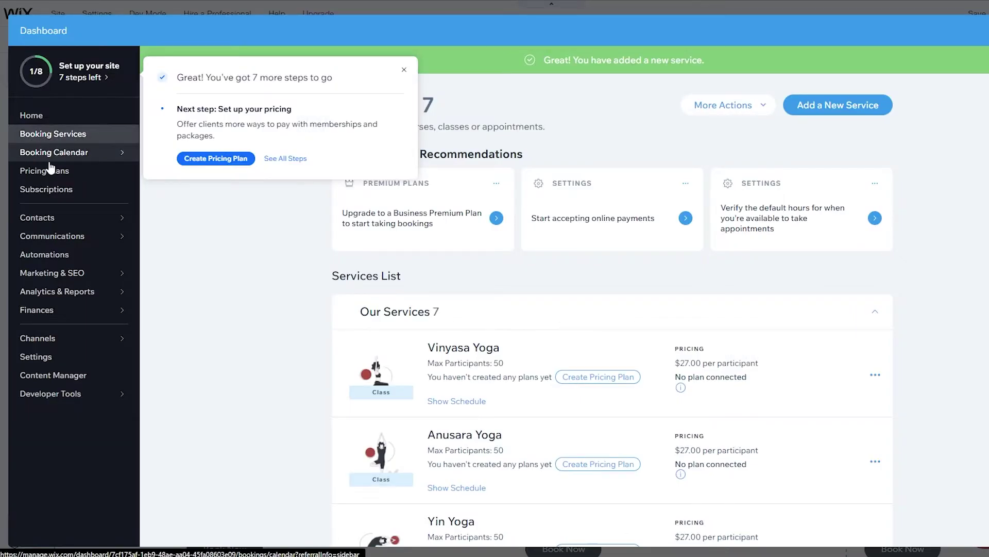
left_click(52, 155)
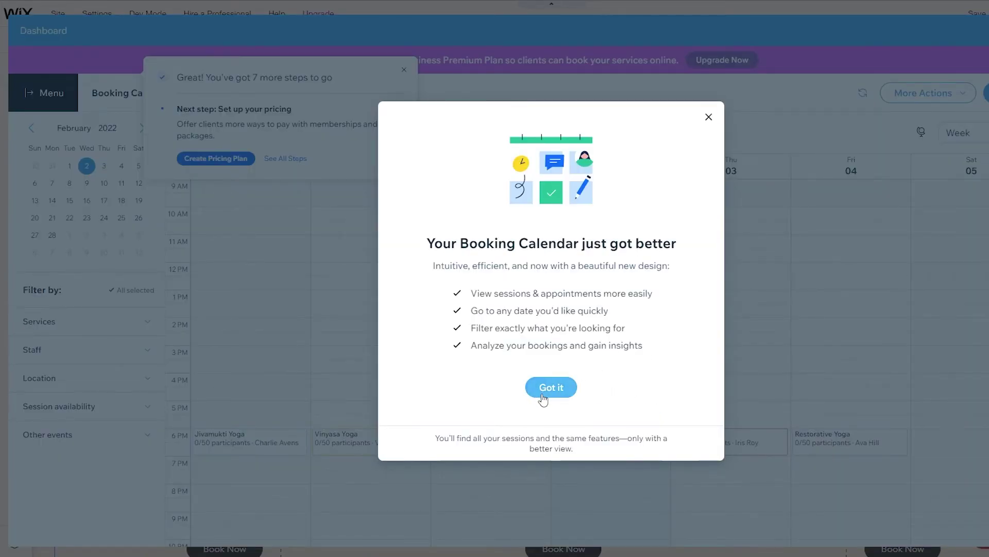
- Dismiss the calendar's welcome and setup notices, then preview and close the Add Sessions options
left_click(549, 384)
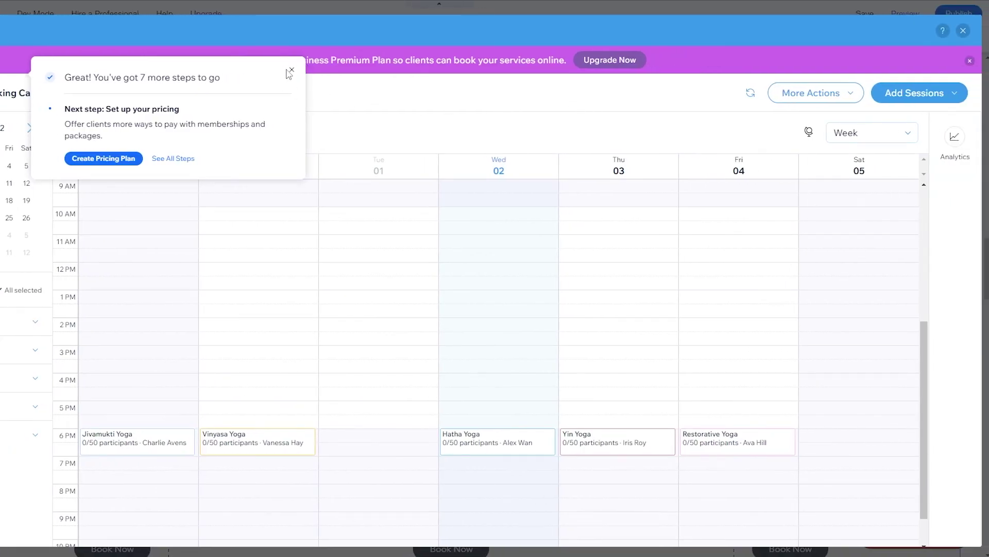
left_click(290, 72)
scroll(438, 299, "down", 1)
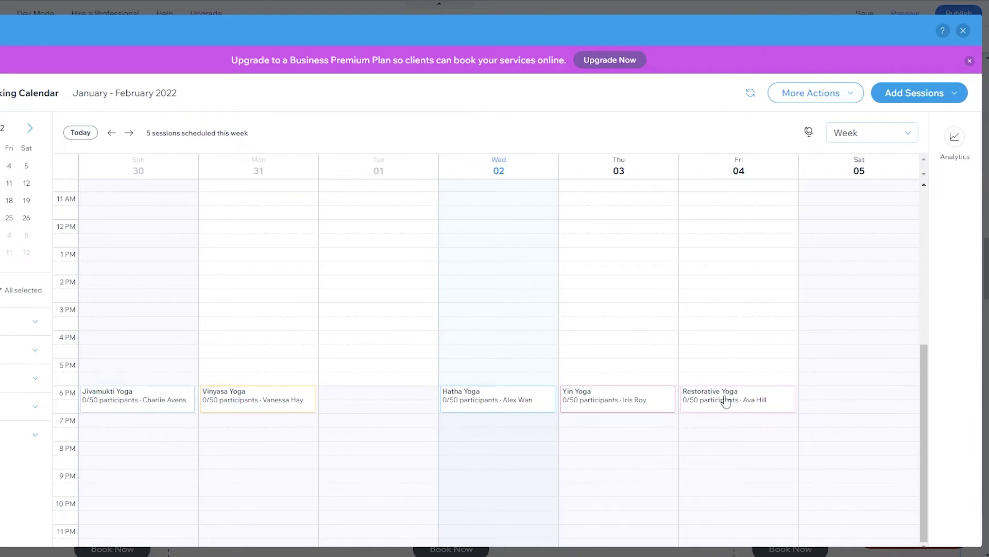
left_click(936, 101)
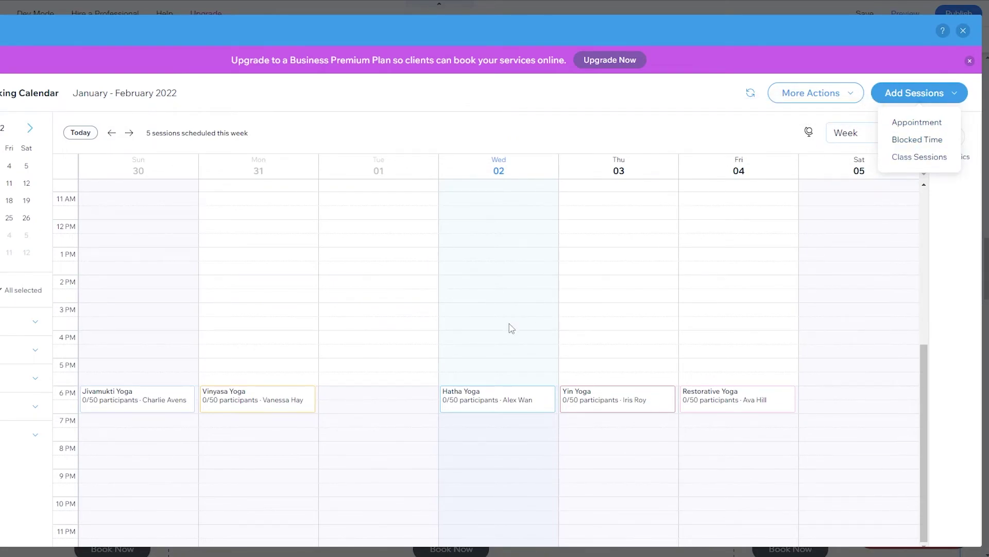
left_click(391, 264)
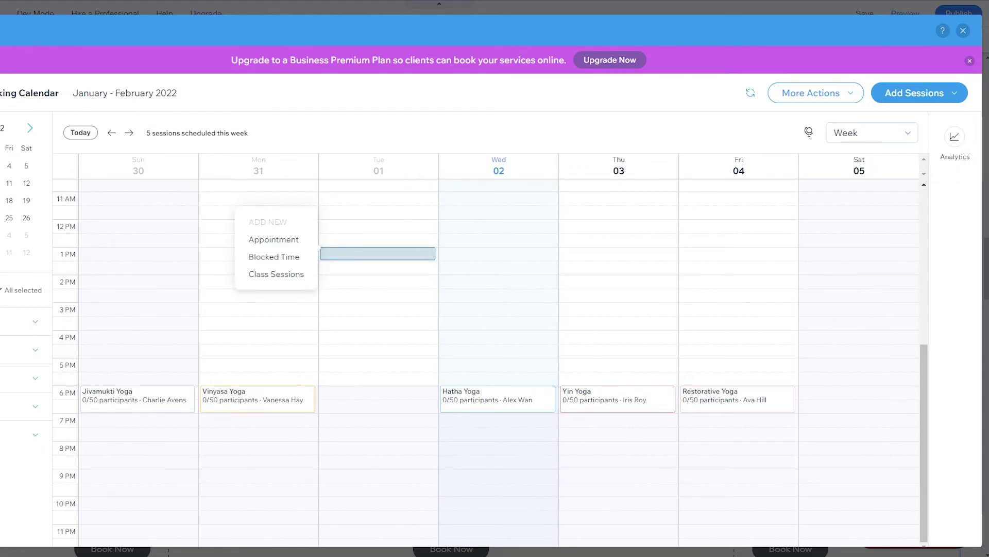
left_click(55, 91)
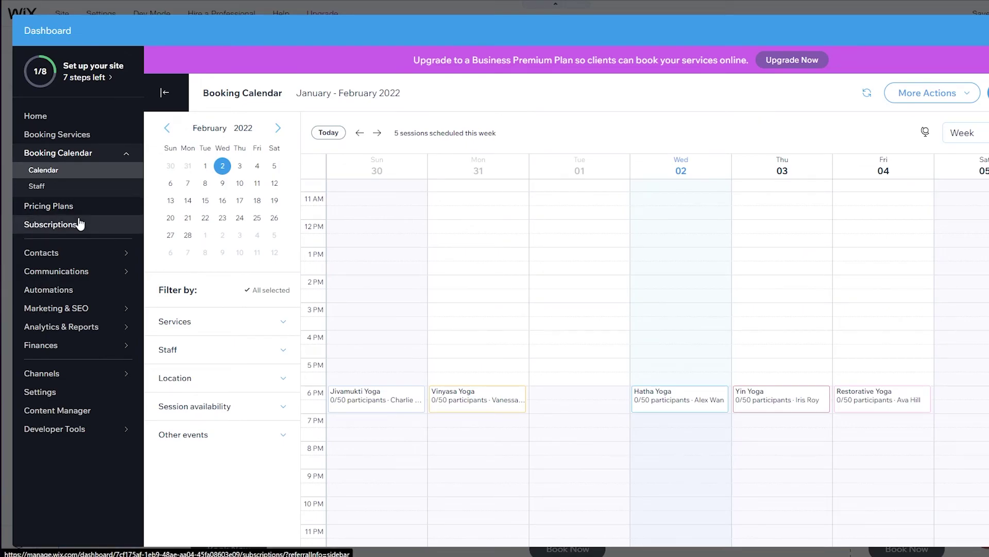
- Close the dashboard to return to the Home page in the Editor
left_click(963, 32)
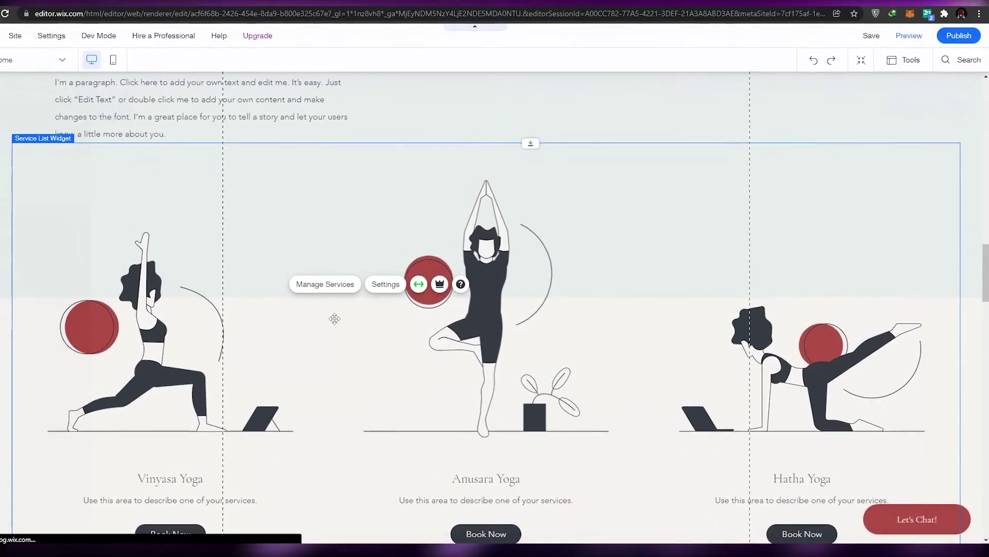
scroll(358, 328, "down", 5)
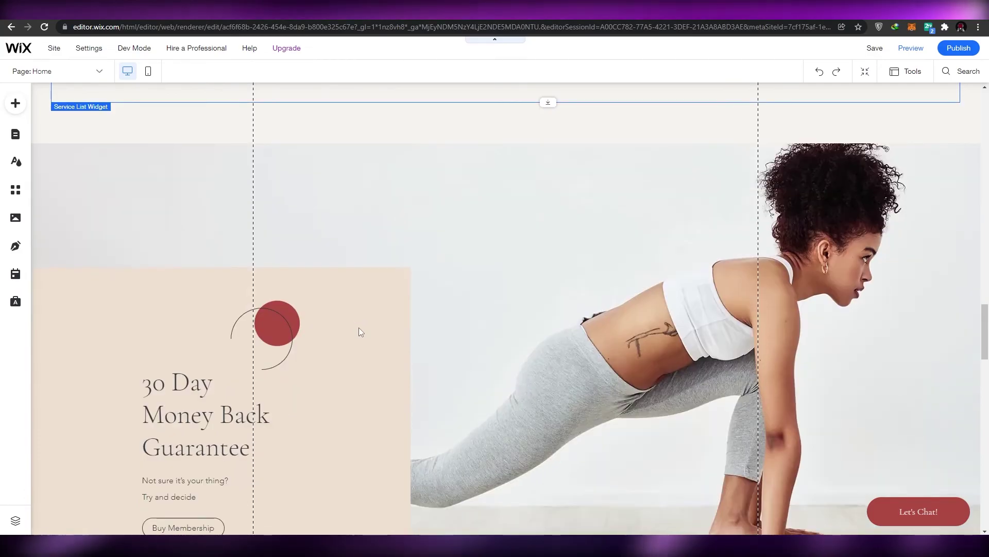
scroll(372, 336, "up", 12)
scroll(387, 358, "up", 8)
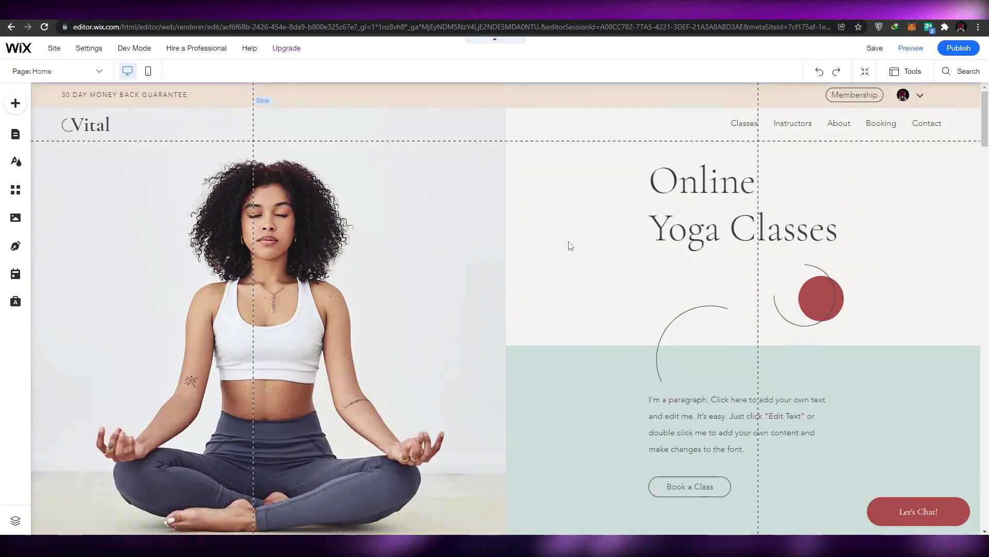
- Select the Vital logo, hero strip and About strip while scrolling the Home page
left_click(95, 124)
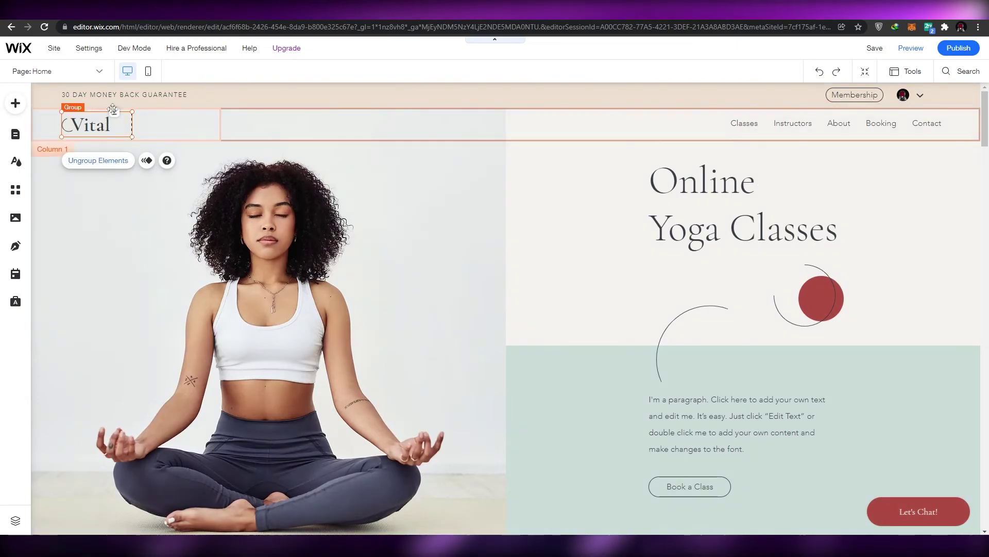
left_click(638, 278)
scroll(638, 279, "down", 2)
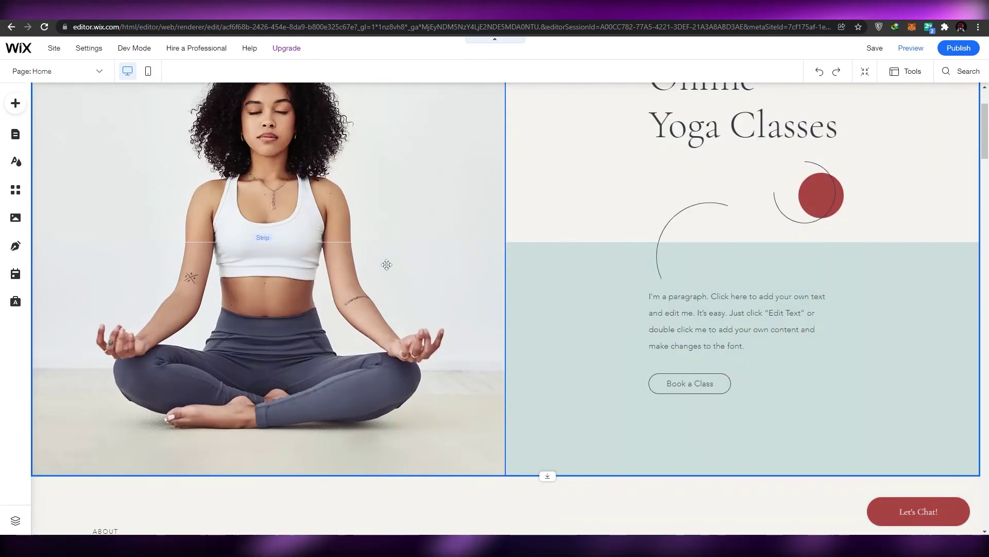
left_click(371, 261)
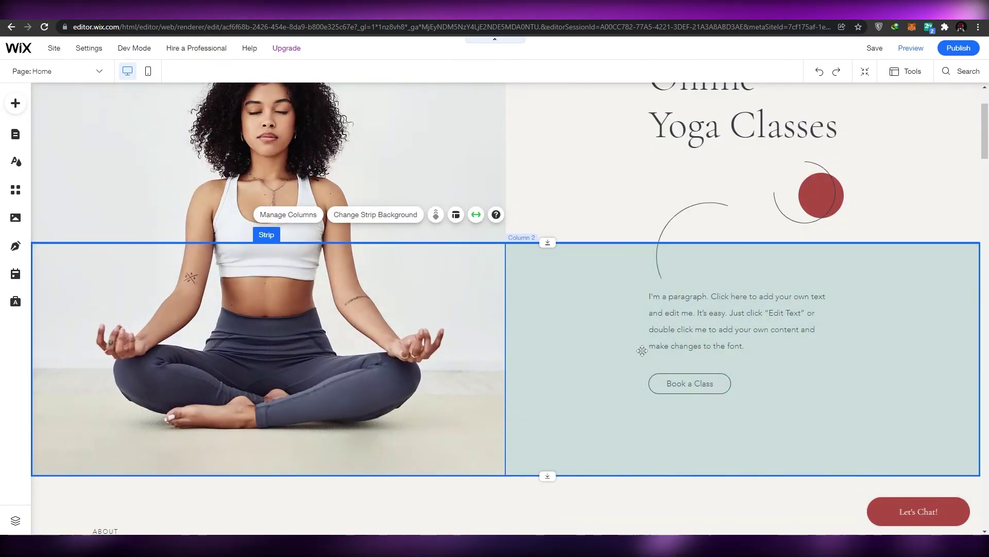
left_click(590, 181)
scroll(590, 181, "down", 4)
left_click(567, 328)
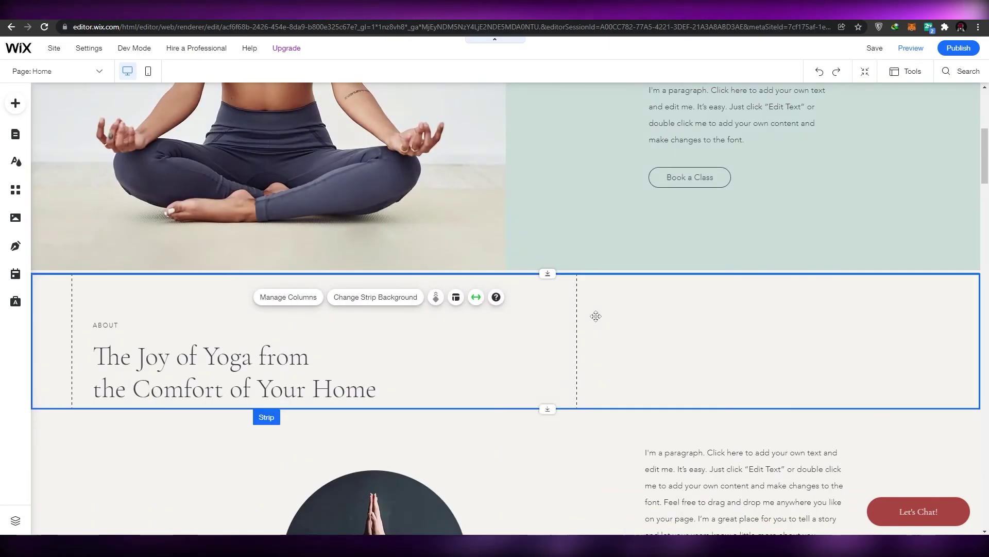
scroll(709, 331, "down", 1)
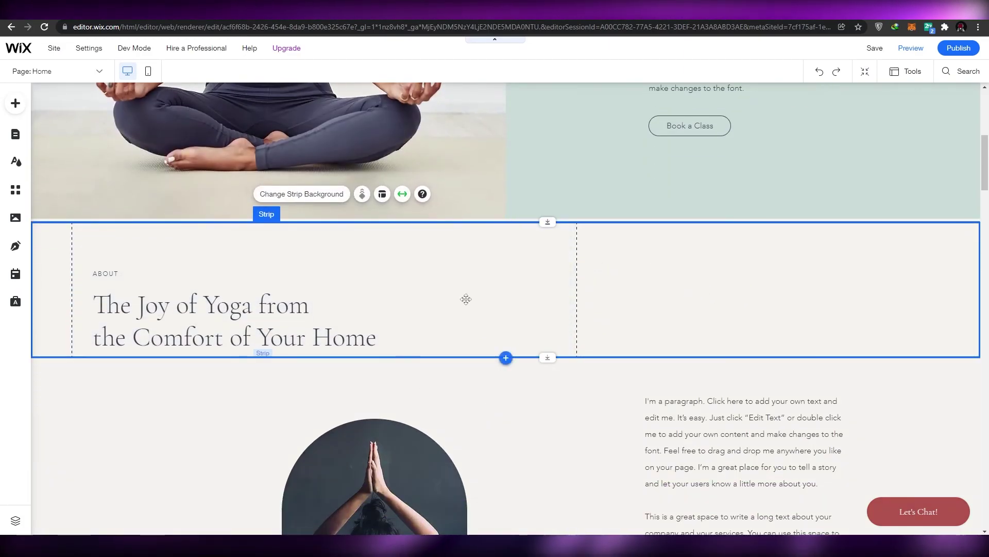
scroll(556, 375, "down", 2)
scroll(556, 376, "up", 7)
scroll(520, 391, "up", 3)
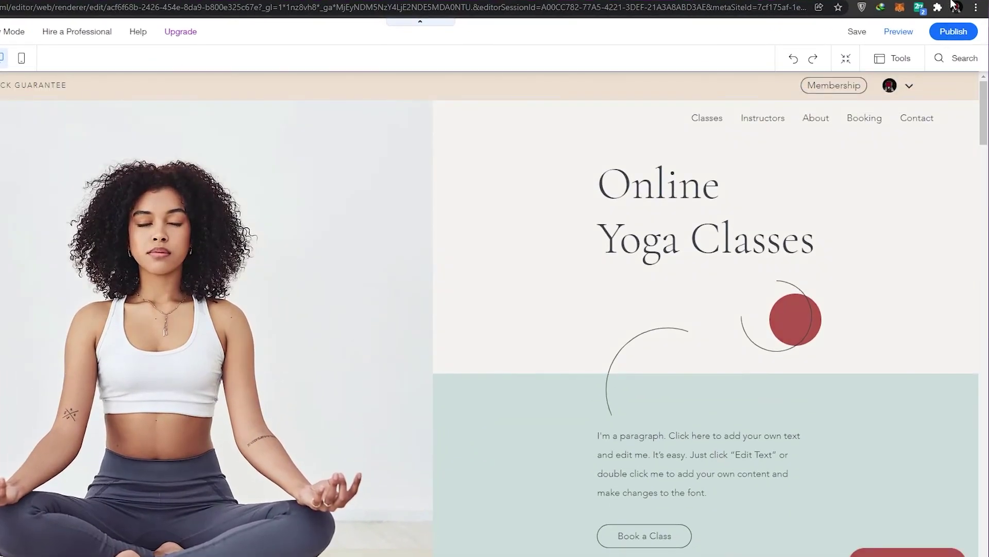